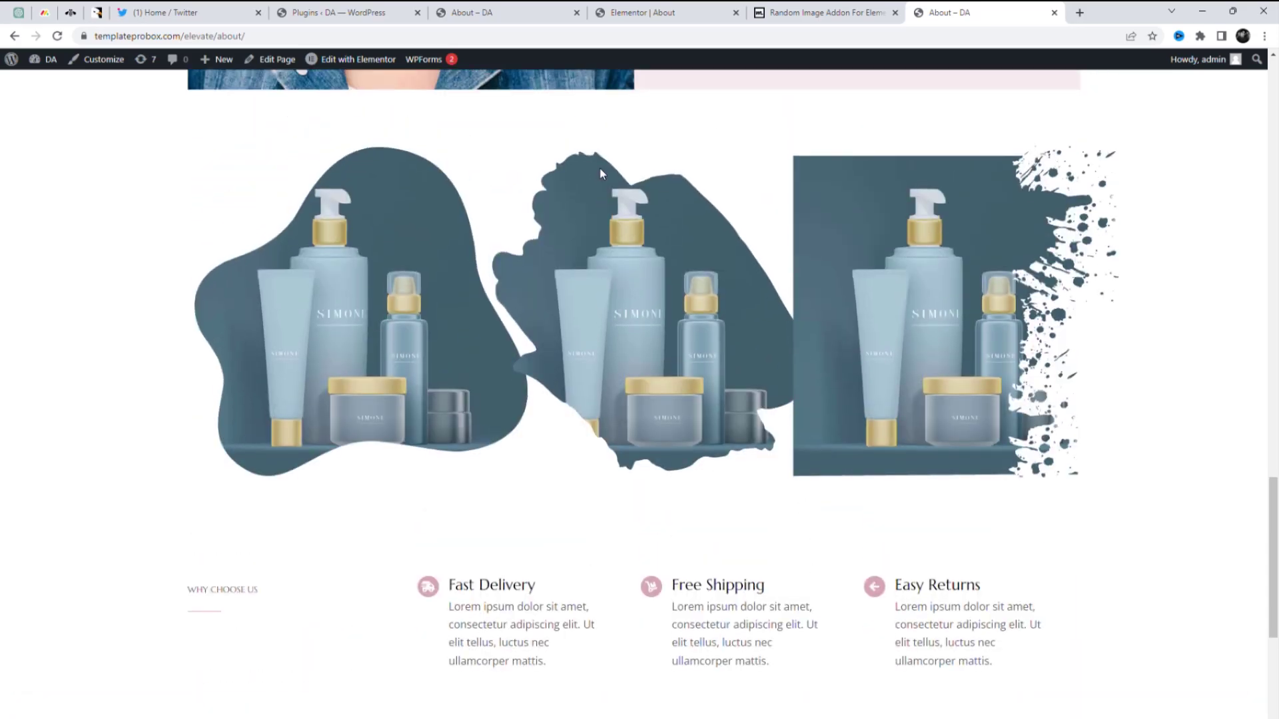
Reload the About page several times and examine how the images inside the three masked product shapes change
click(556, 41)
click(588, 36)
key(Return)
click(593, 36)
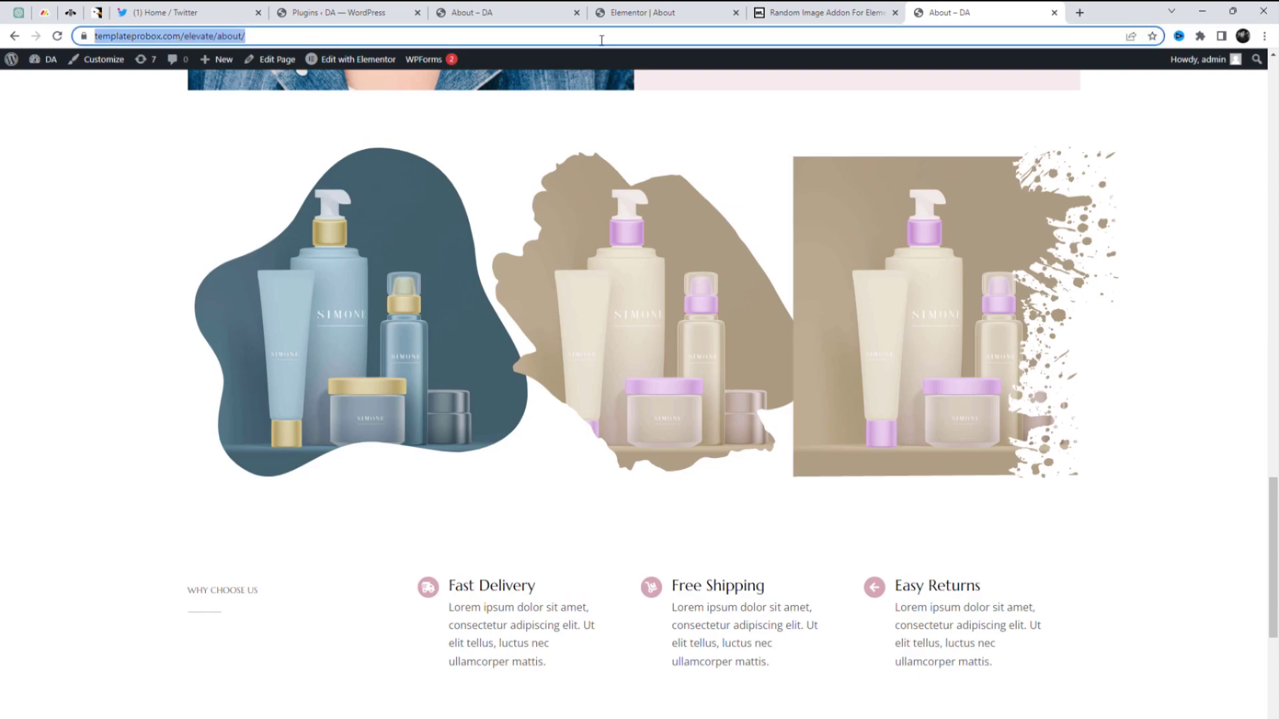
key(Return)
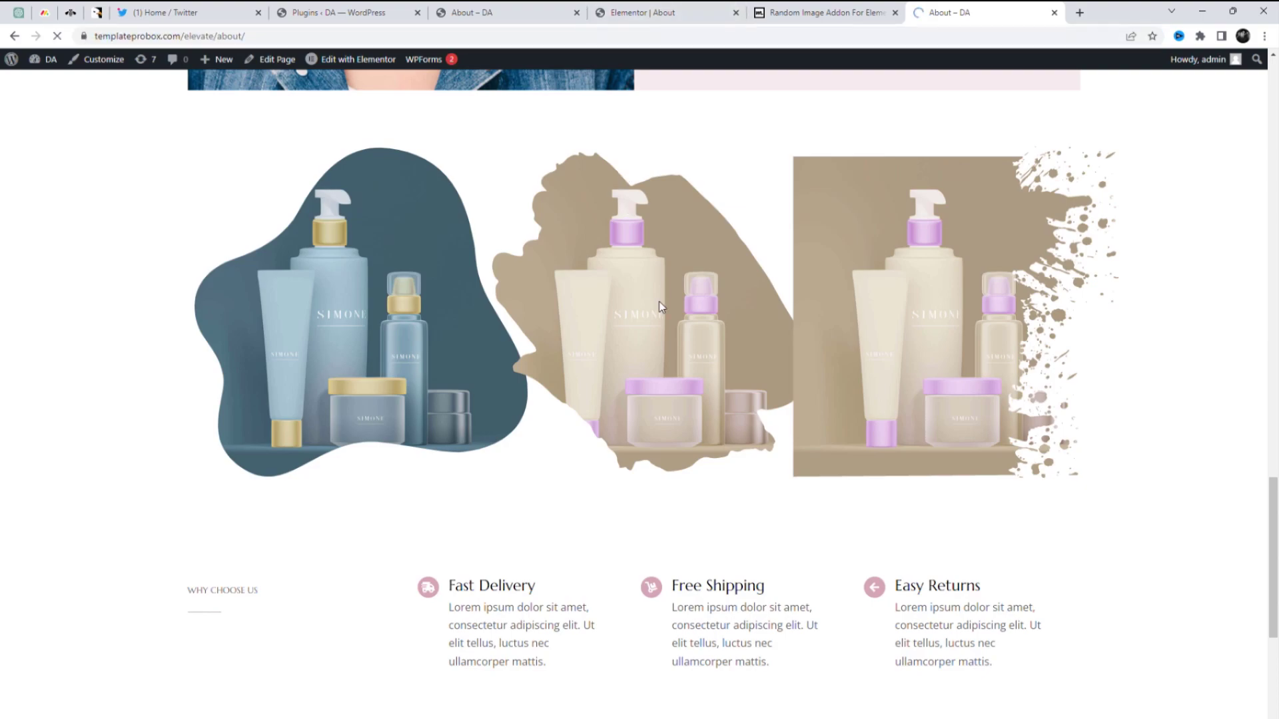
click(552, 41)
key(Return)
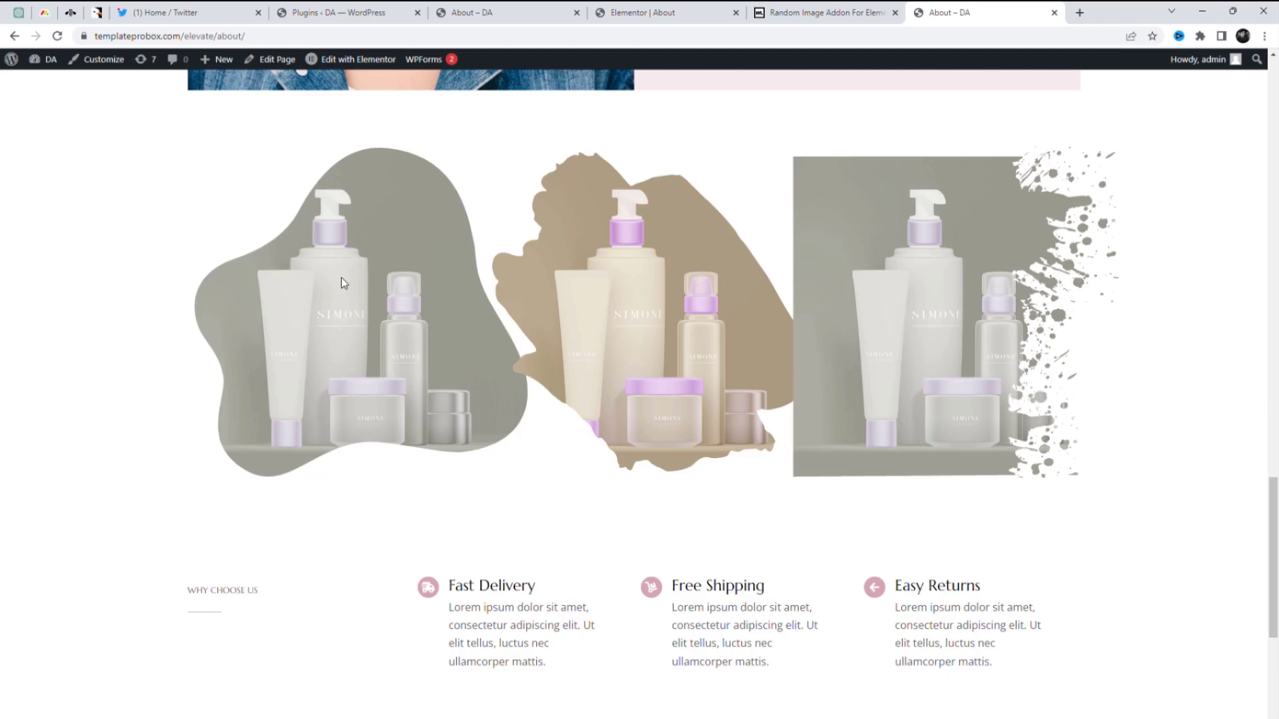
click(506, 39)
click(507, 40)
key(Return)
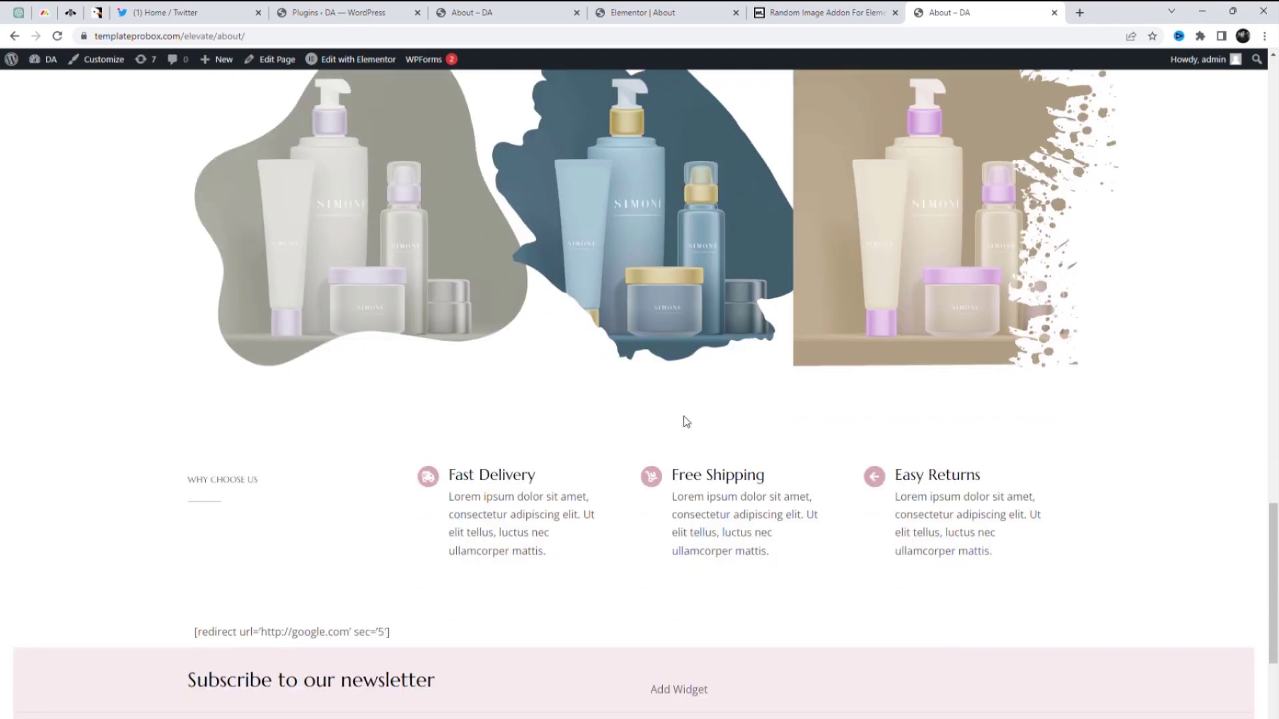
scroll(686, 420, up, 2)
drag(1276, 495, 1277, 505)
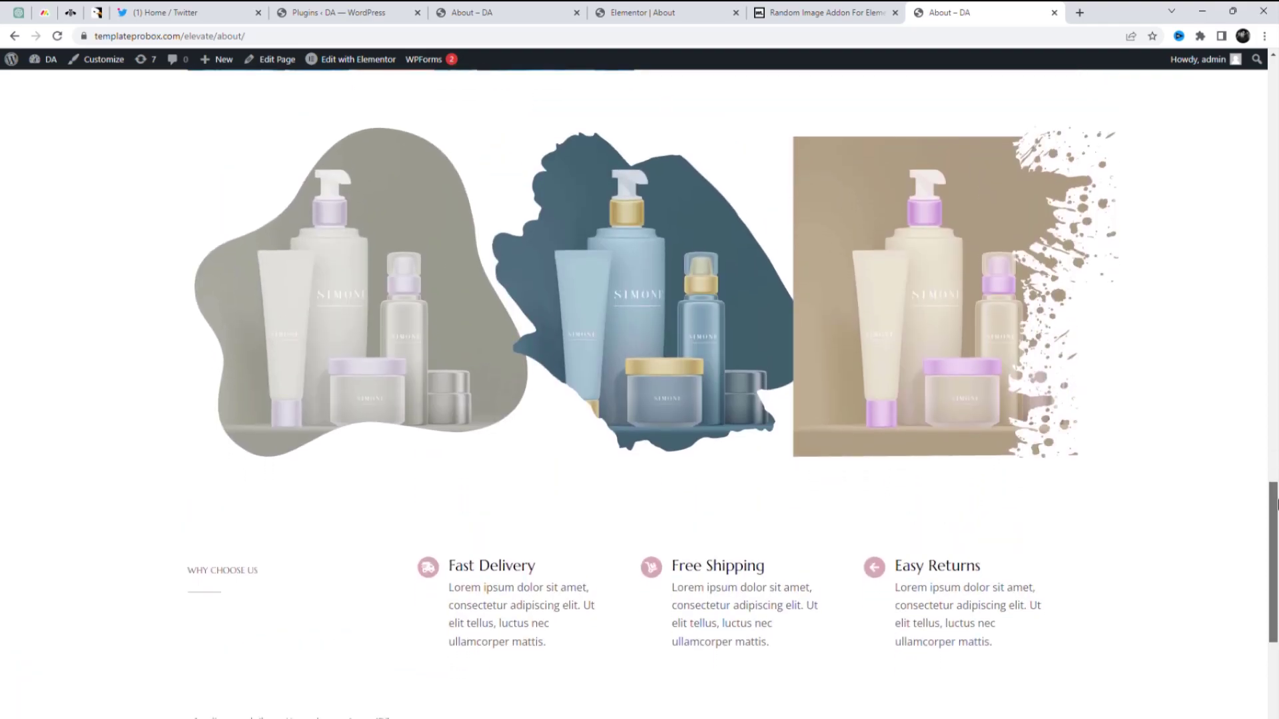
click(490, 38)
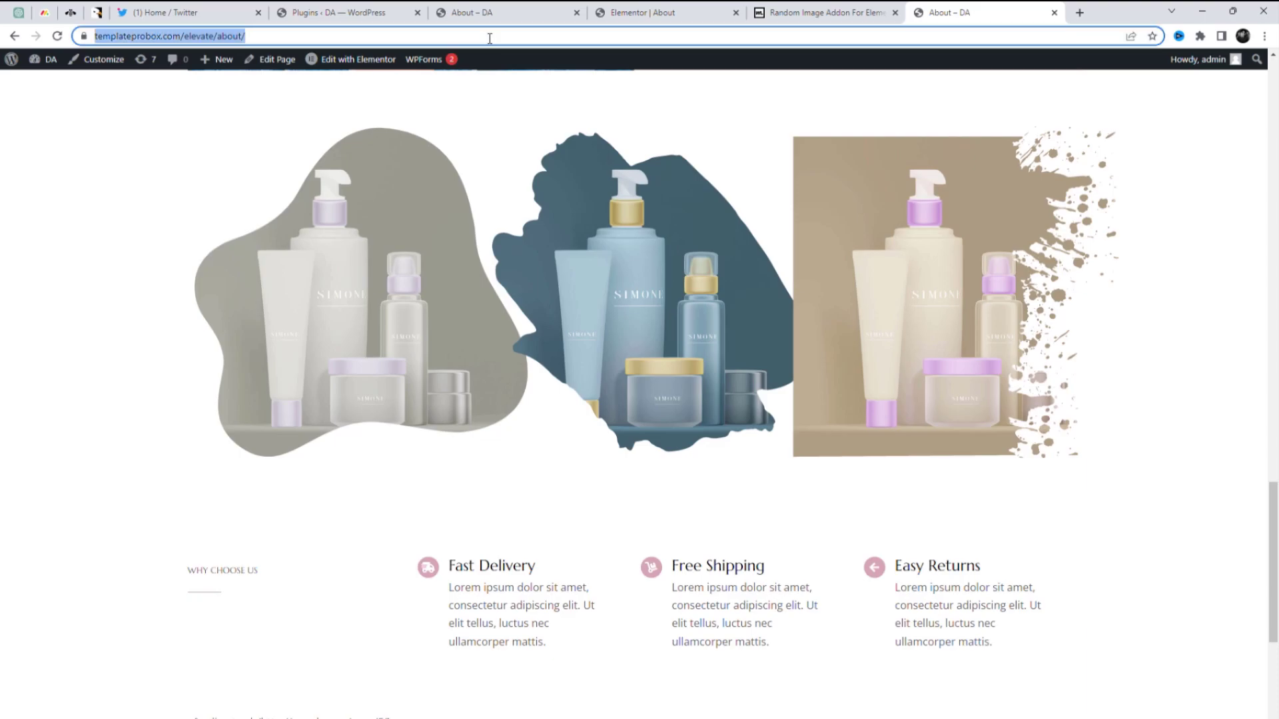
key(Return)
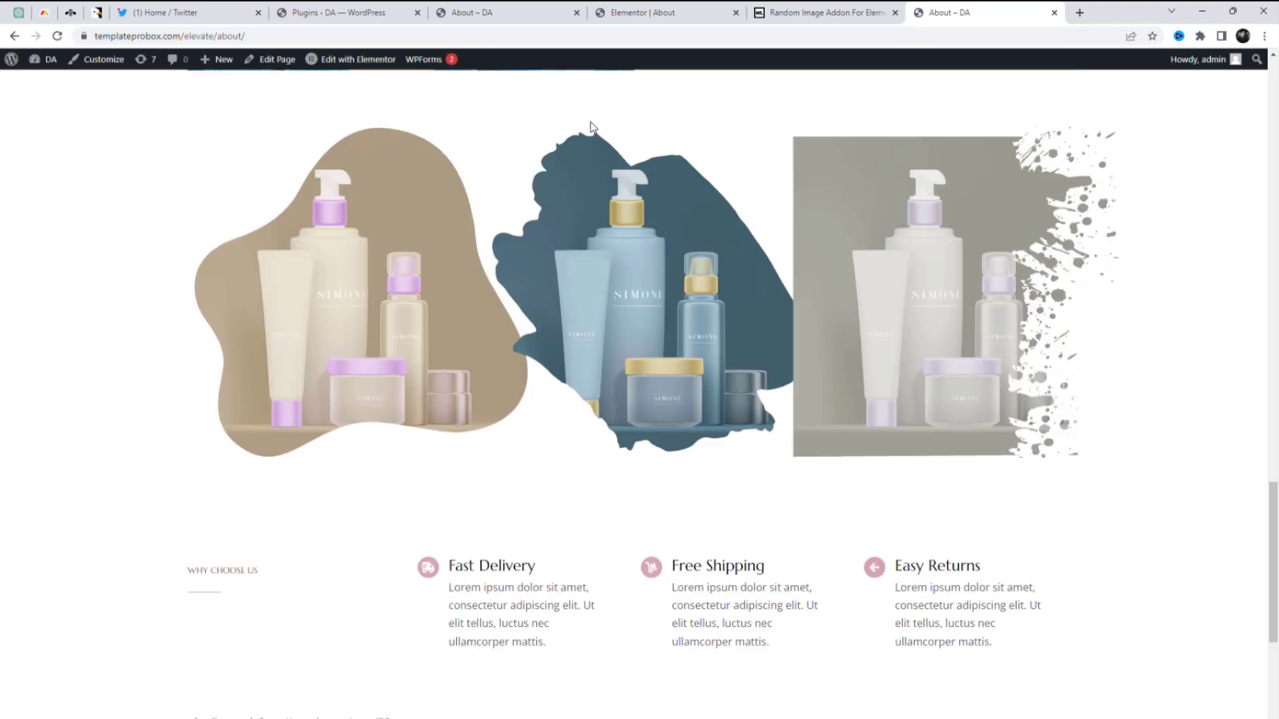
key(F5)
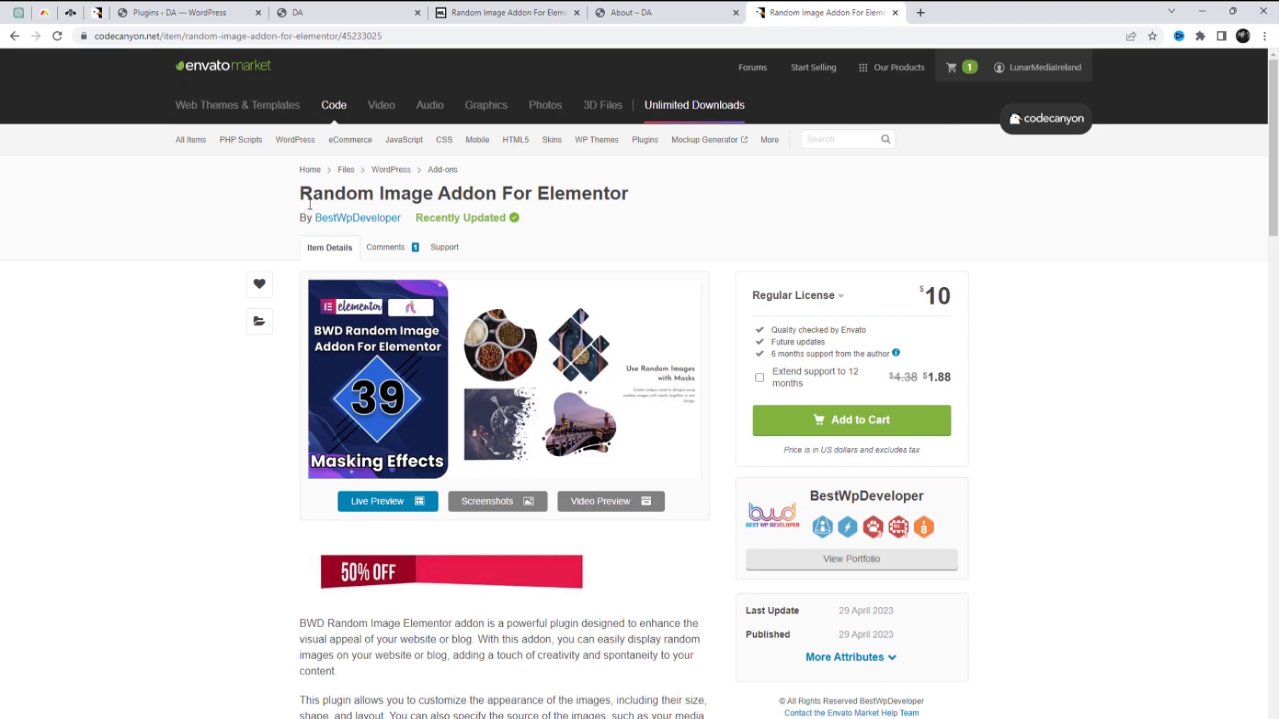
Copy "Random Image Addon" from the CodeCanyon listing title and search the WordPress installed plugins page for it
drag(300, 194, 499, 203)
key(ctrl+c)
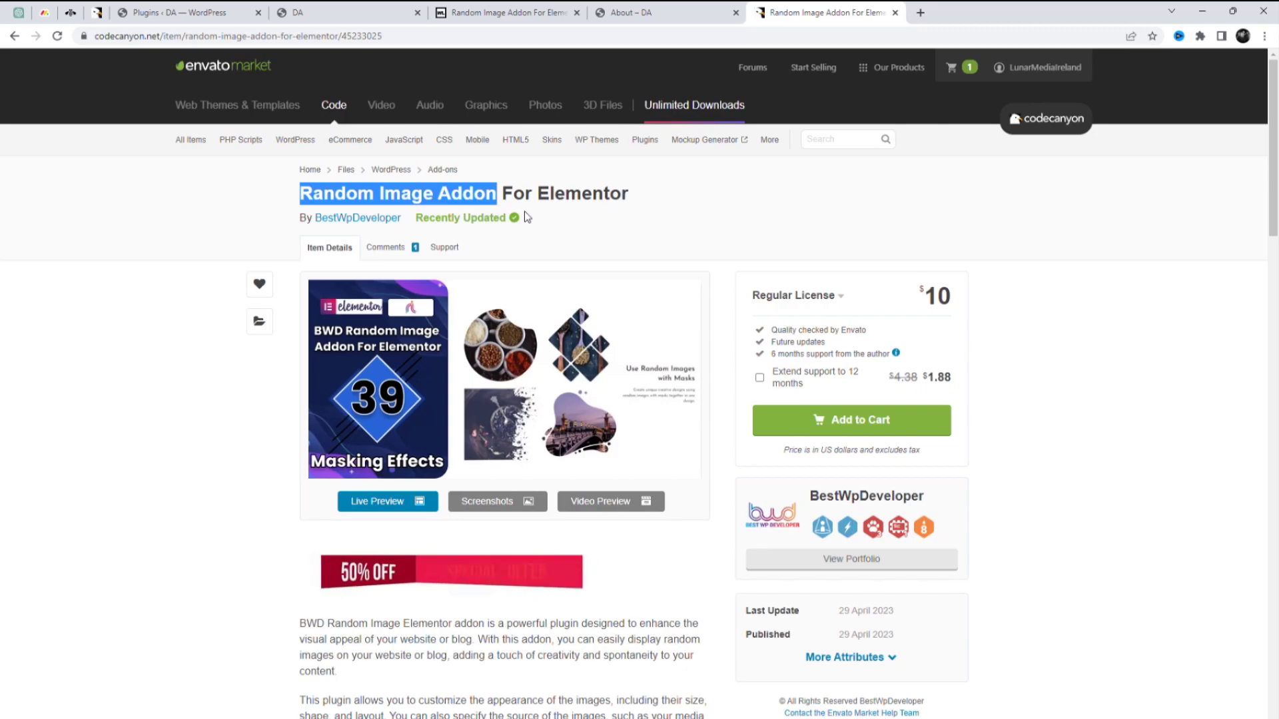
click(180, 12)
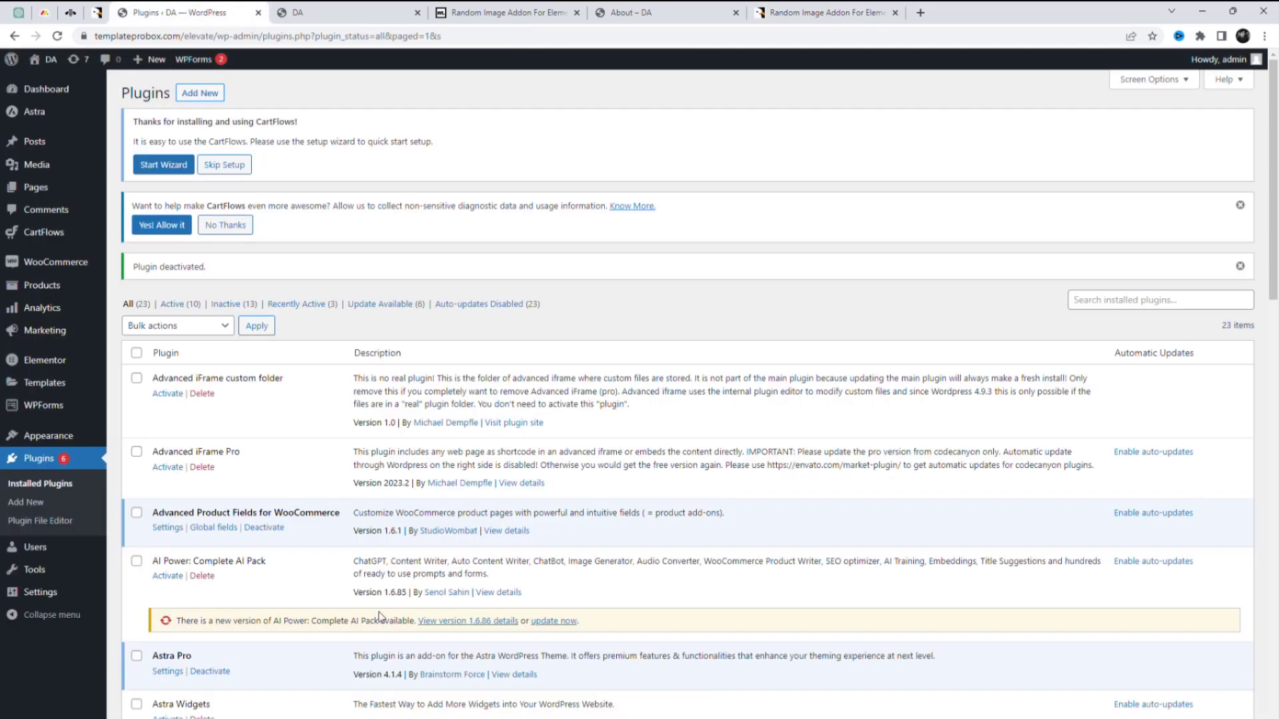
scroll(424, 615, down, 2)
key(ctrl+f)
key(ctrl+v)
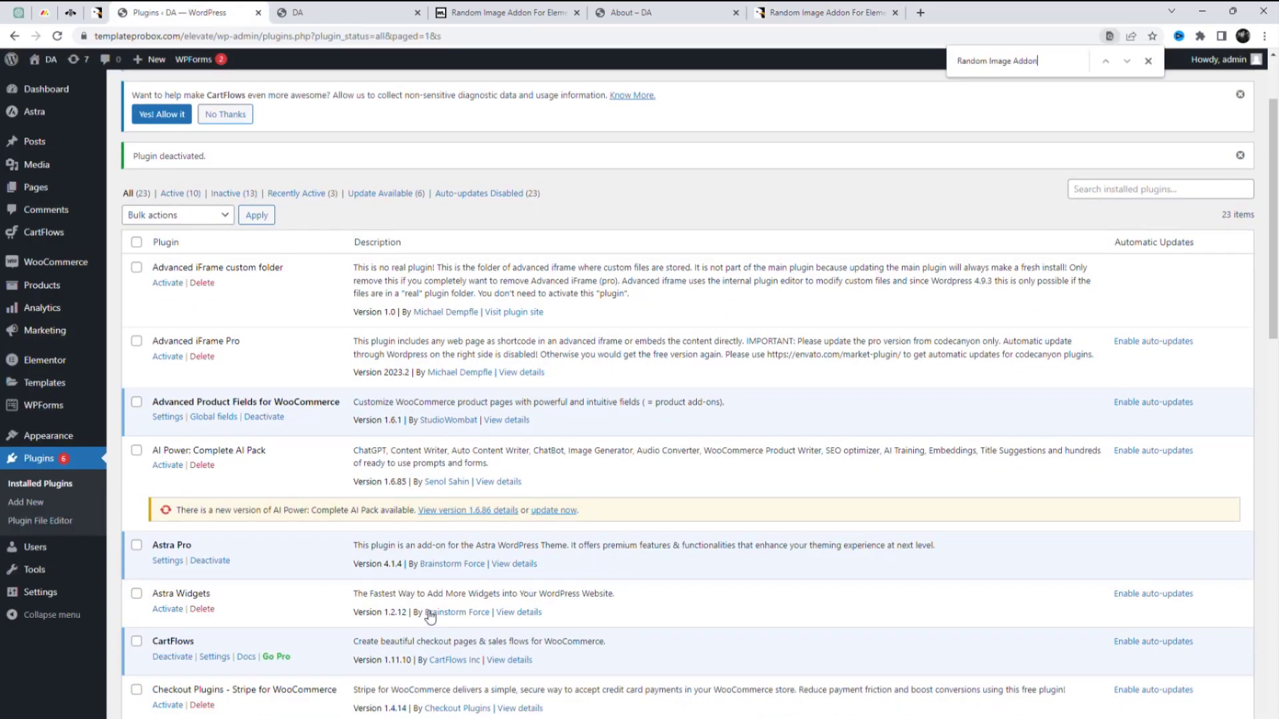
Locate the Random Image plugin in the installed plugins list and read its description
scroll(429, 616, down, 5)
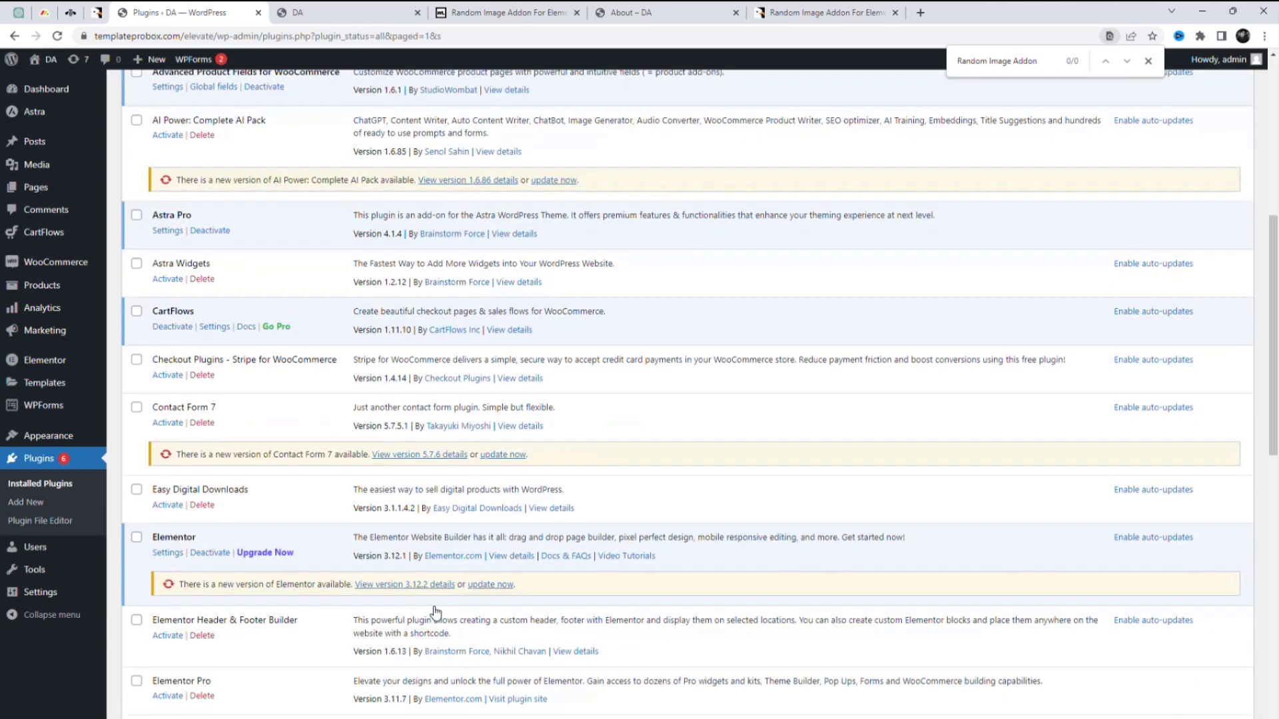
scroll(433, 612, down, 5)
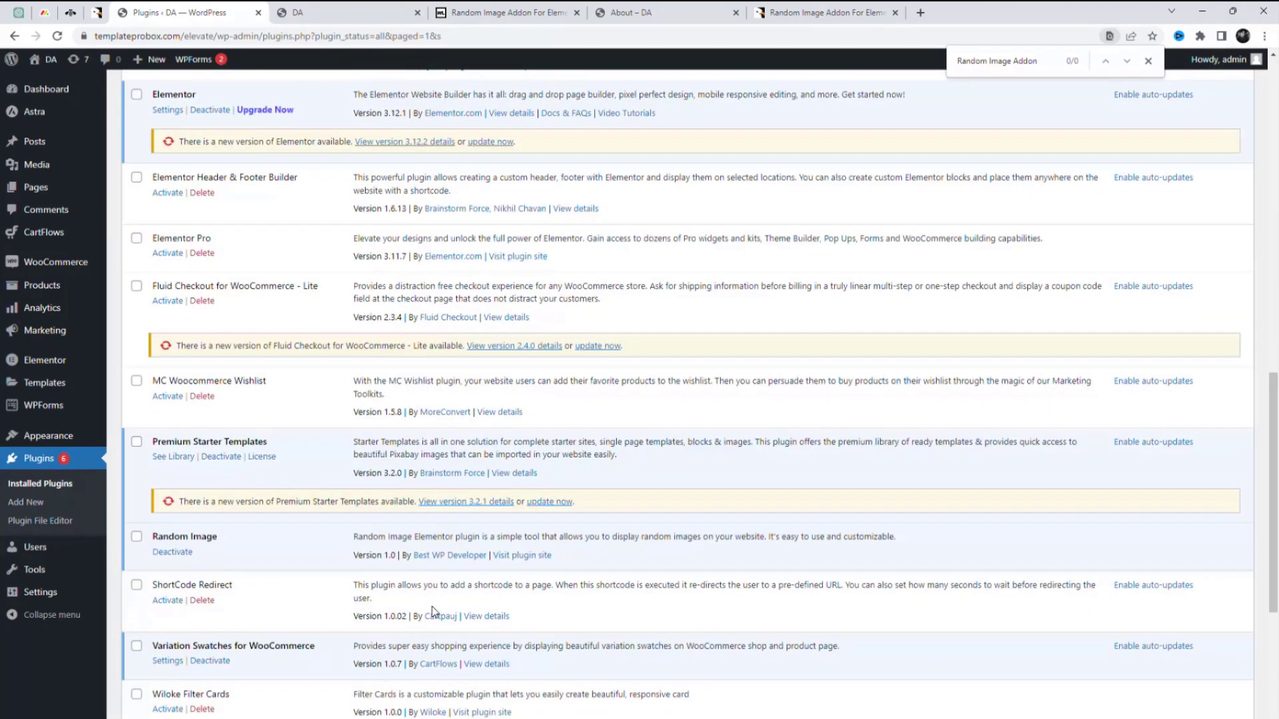
scroll(431, 606, down, 2)
triple_click(189, 433)
click(332, 425)
drag(355, 426, 922, 430)
click(924, 430)
Go to the store site's About page and open it for editing with Elementor in a new tab
click(352, 12)
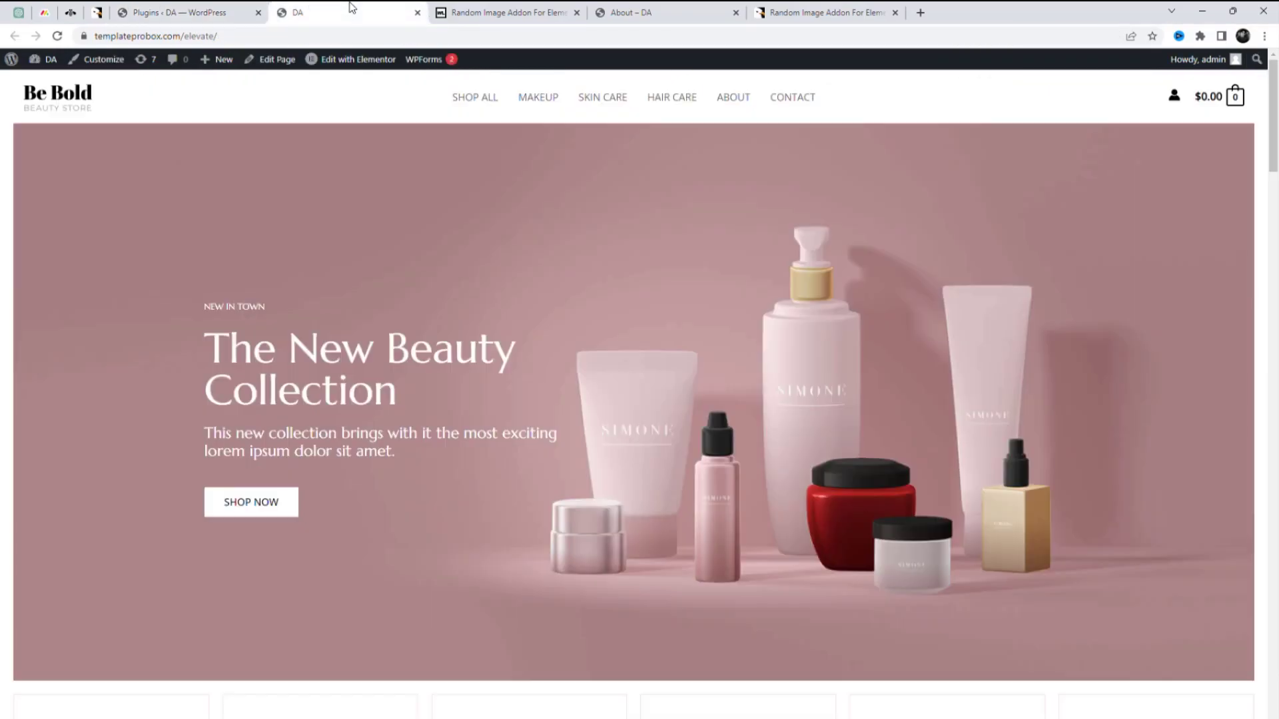
click(751, 99)
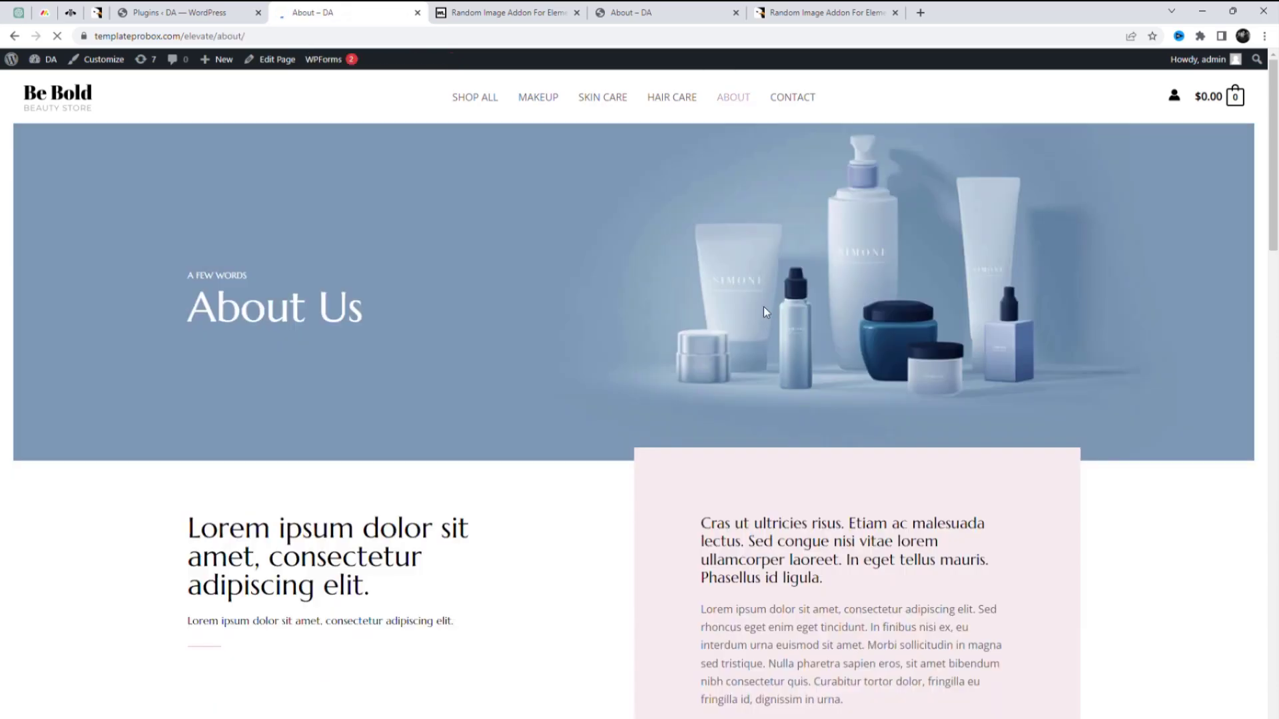
middle_click(343, 64)
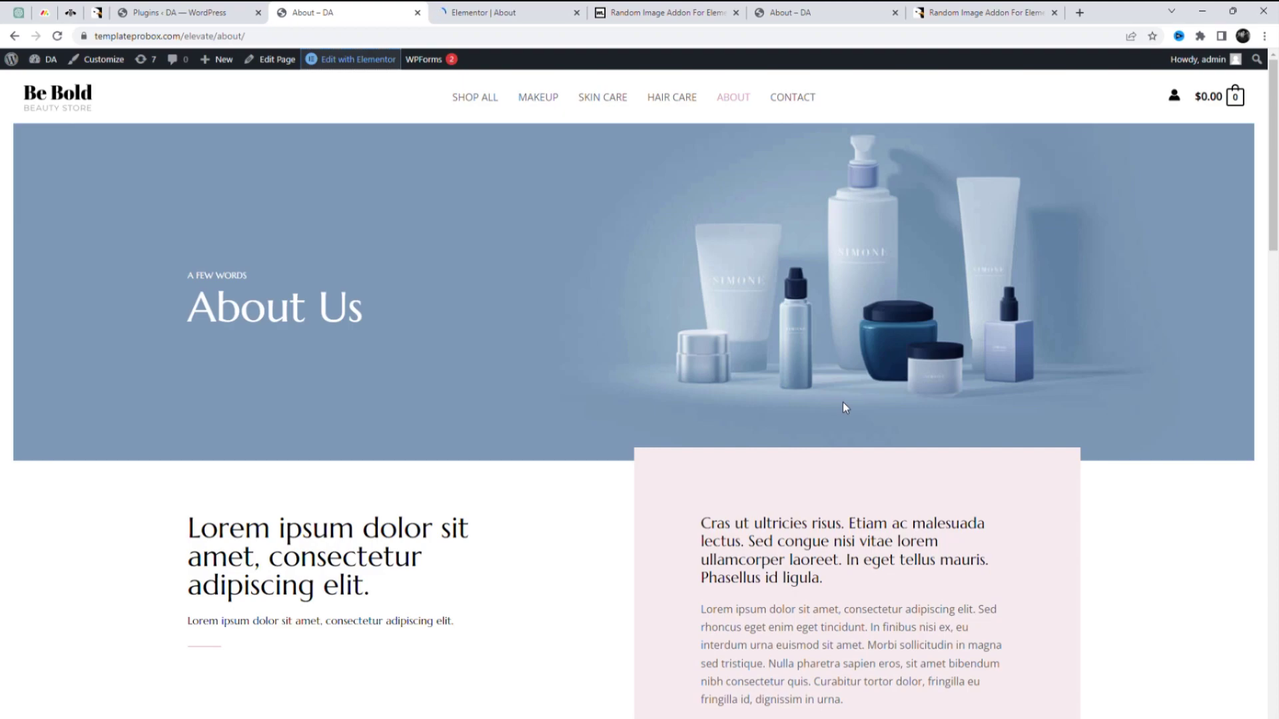
click(493, 12)
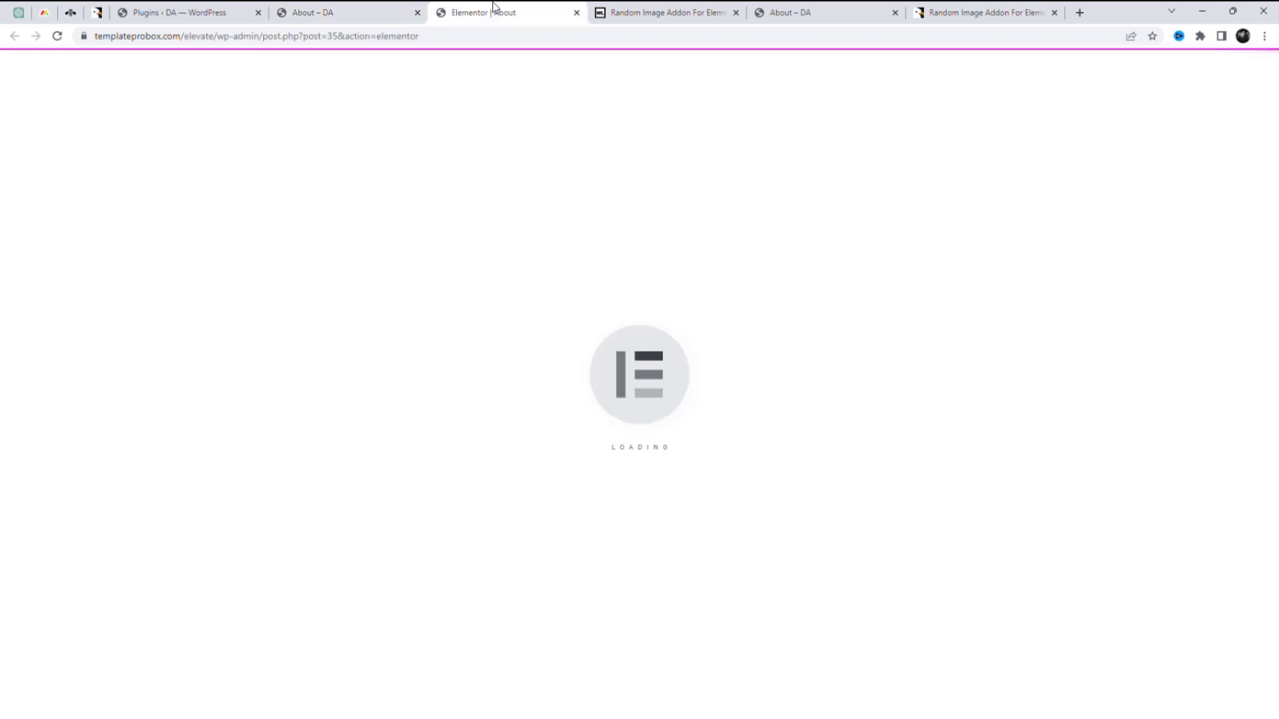
Add a new three-column section below the Why Choose Us section
scroll(809, 442, down, 20)
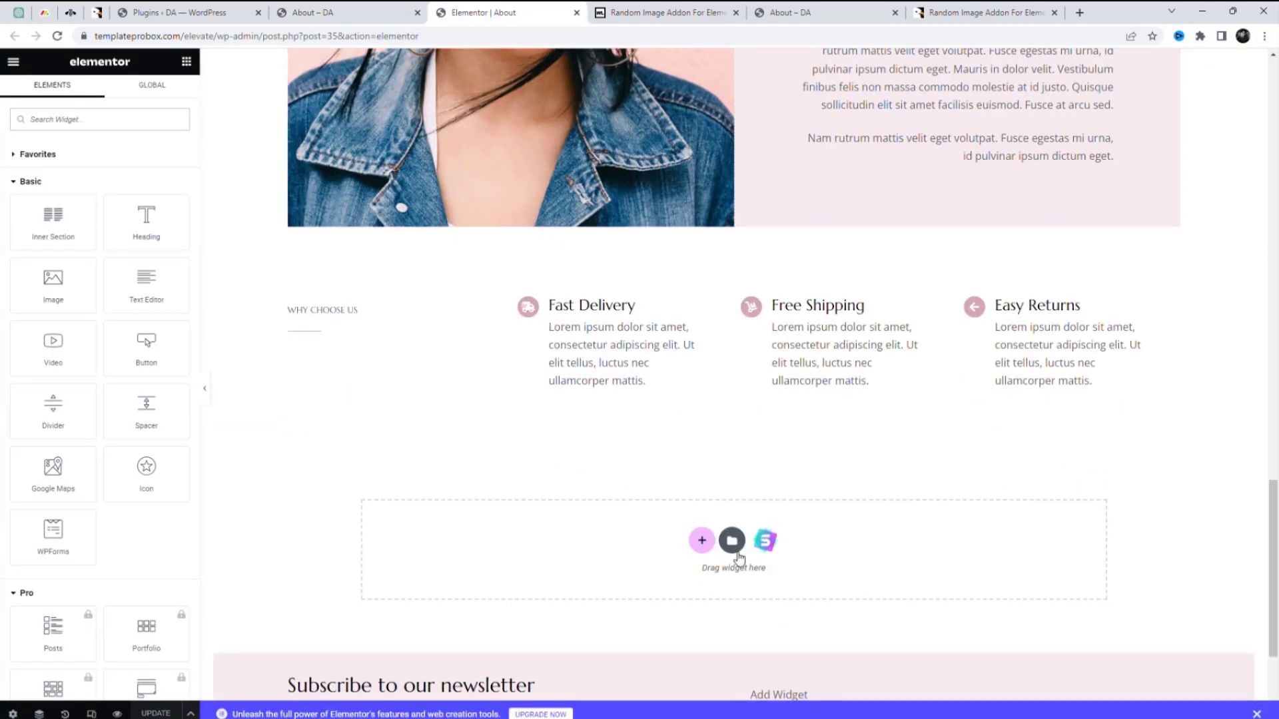
click(701, 541)
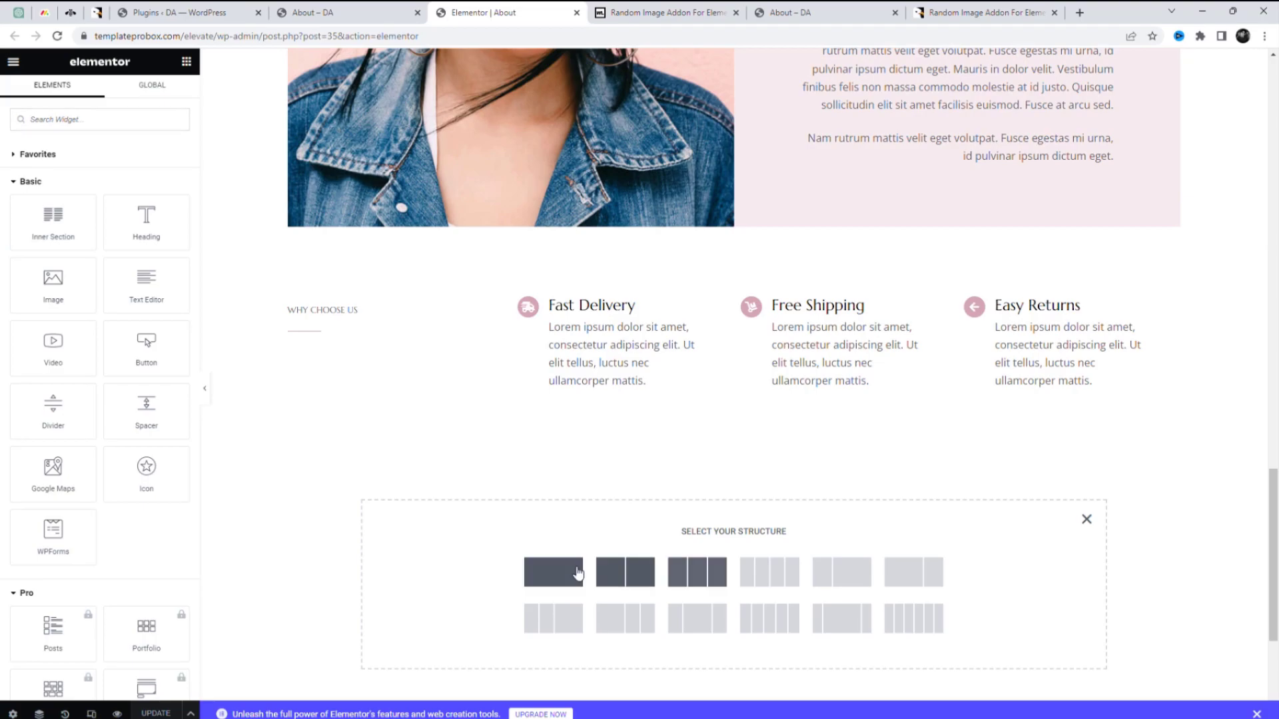
click(702, 574)
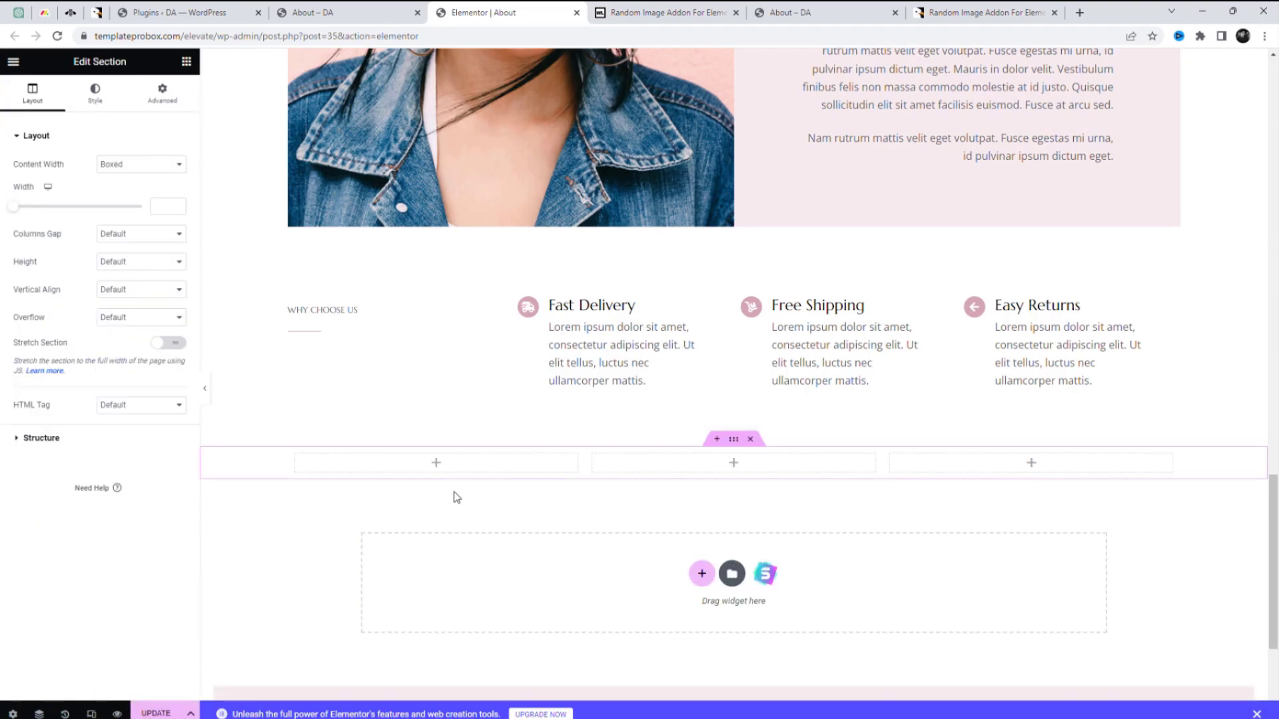
Place a Random Image widget in the first column of the new three-column section
click(13, 62)
click(12, 61)
scroll(127, 560, down, 15)
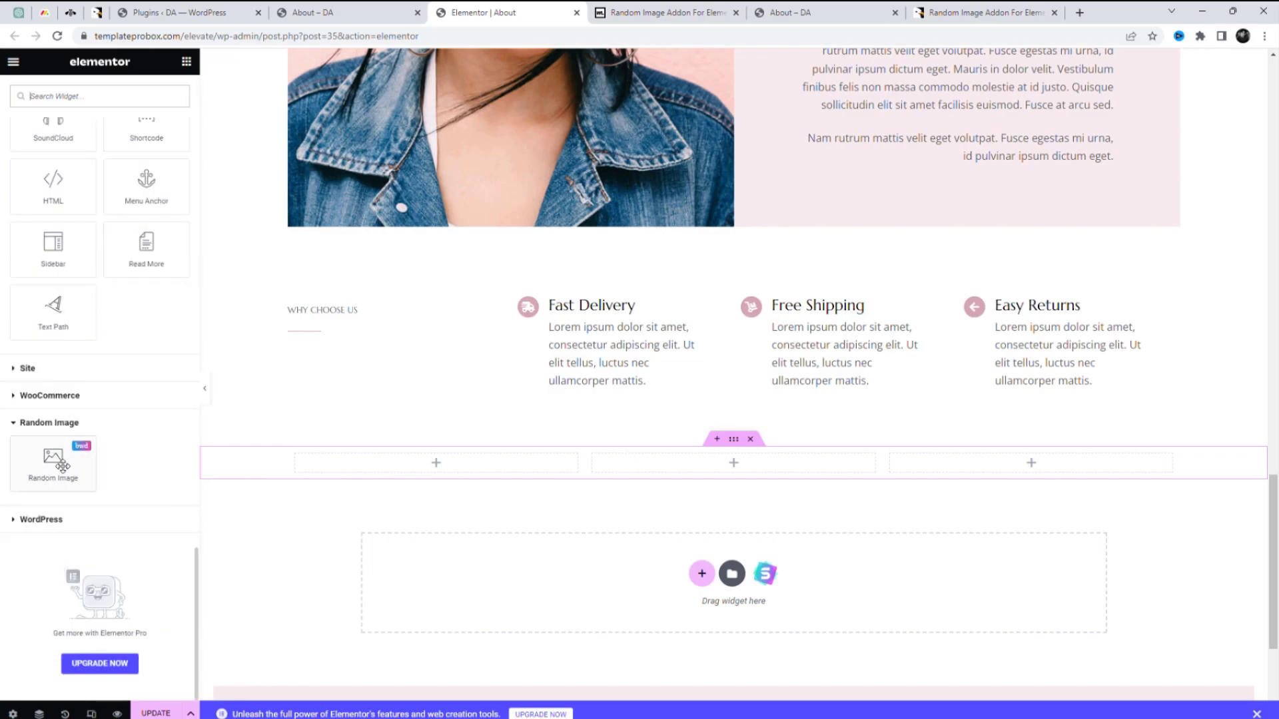
drag(55, 473, 433, 466)
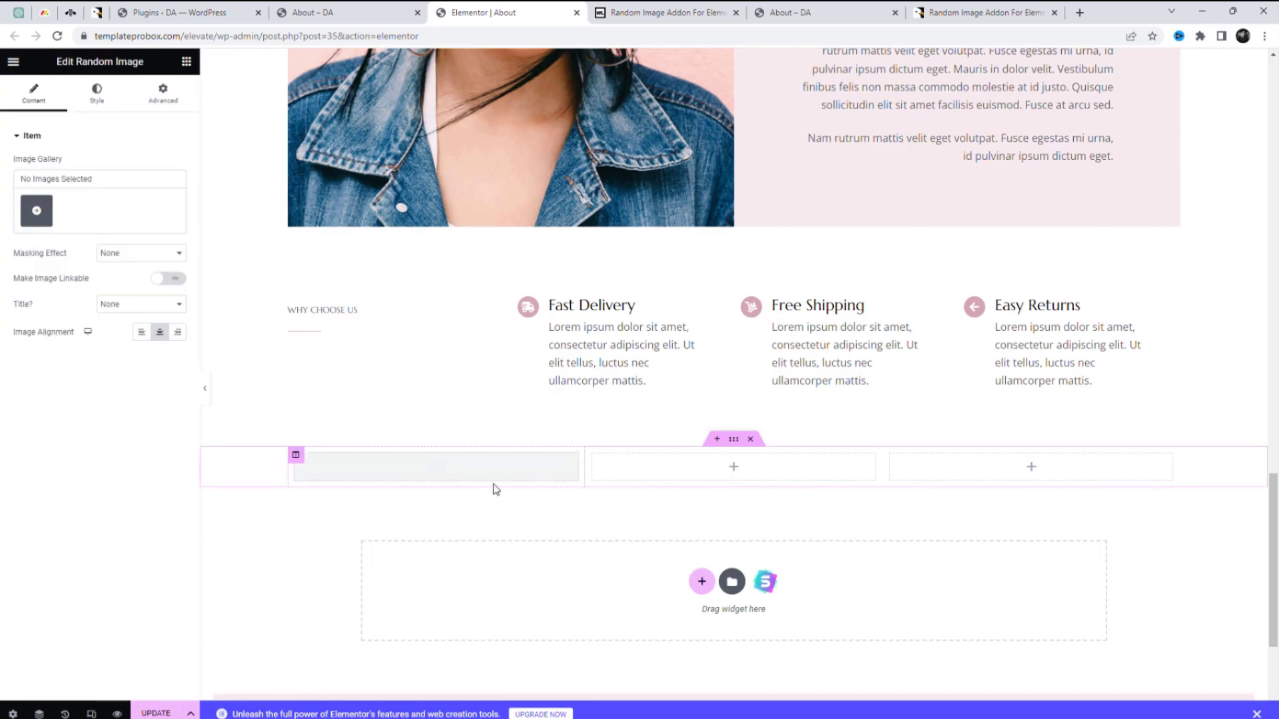
Create and insert an image gallery for the widget from the purple, green and dark blue product set images in the Media Library
click(36, 212)
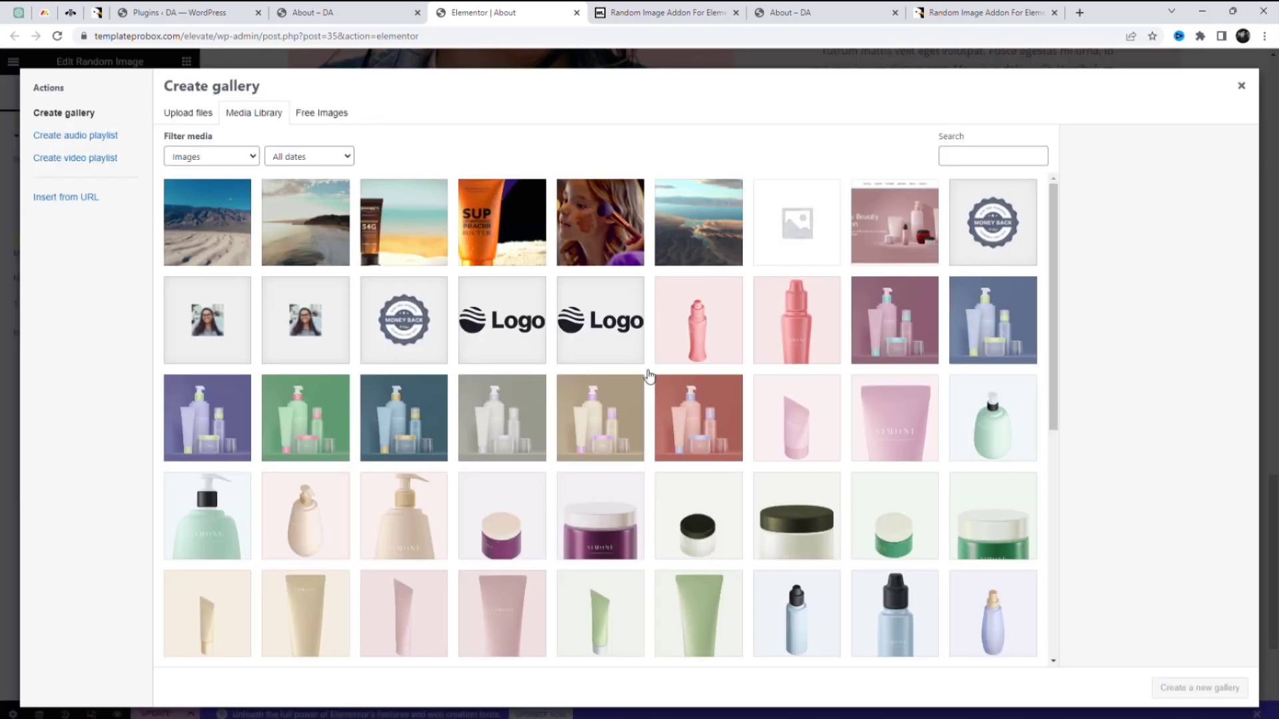
click(227, 436)
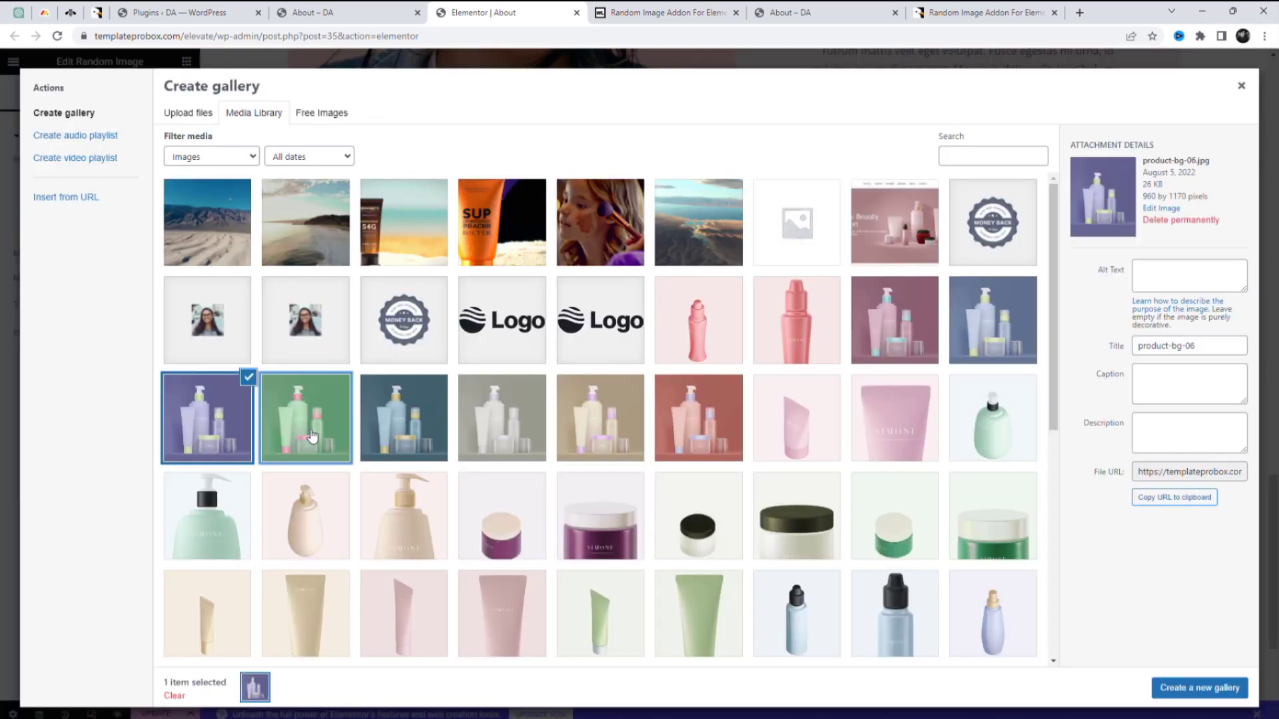
click(313, 434)
click(399, 428)
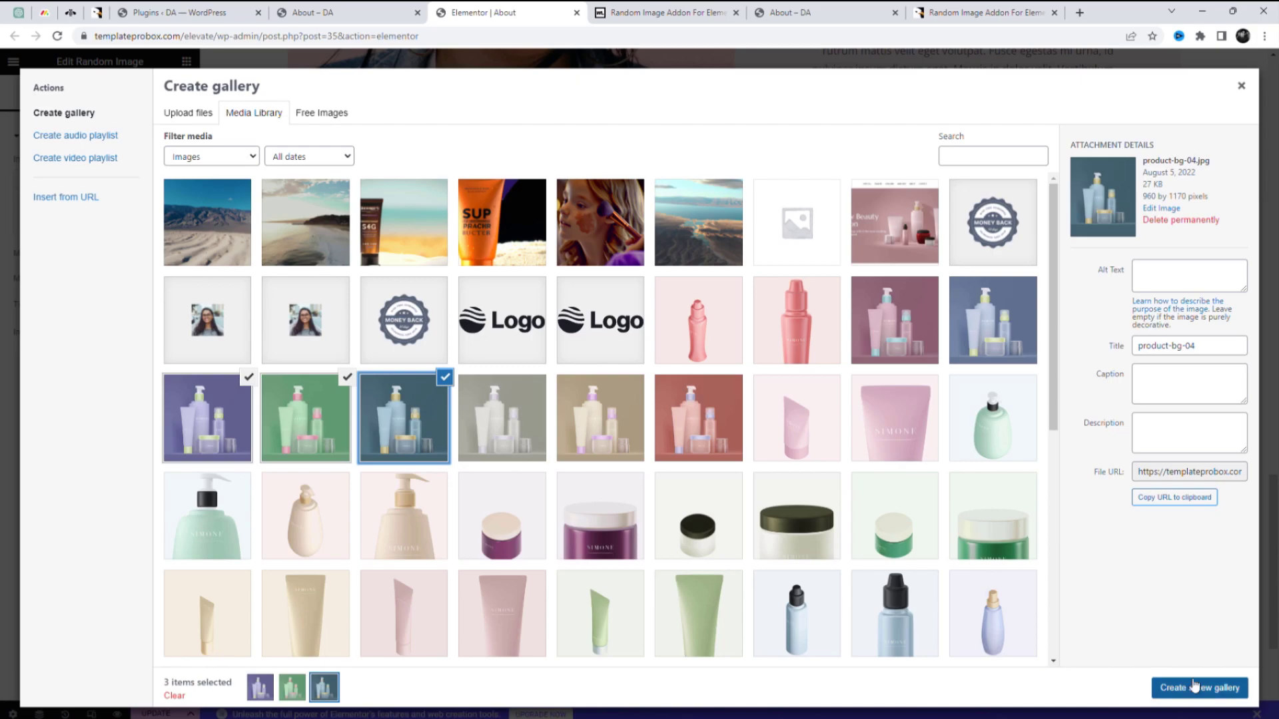
click(1188, 677)
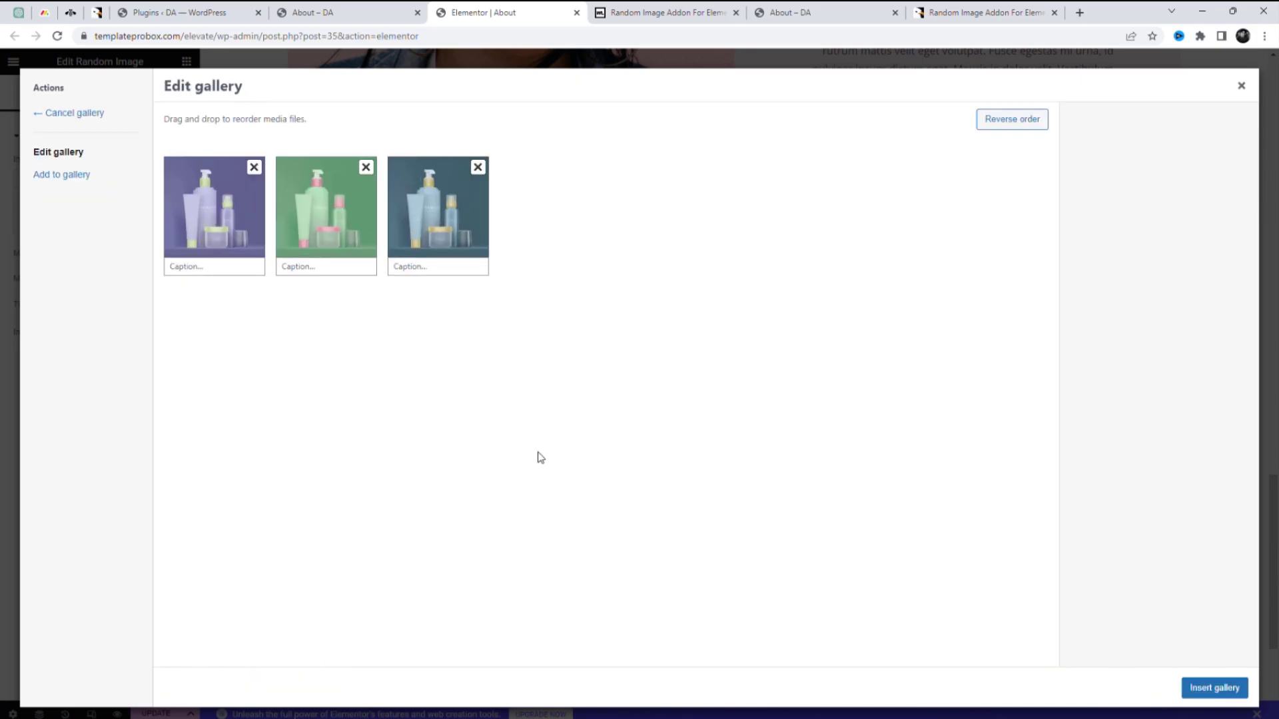
click(1214, 688)
Reduce the random image's width to about 445 px so it fits the first column
scroll(800, 532, down, 3)
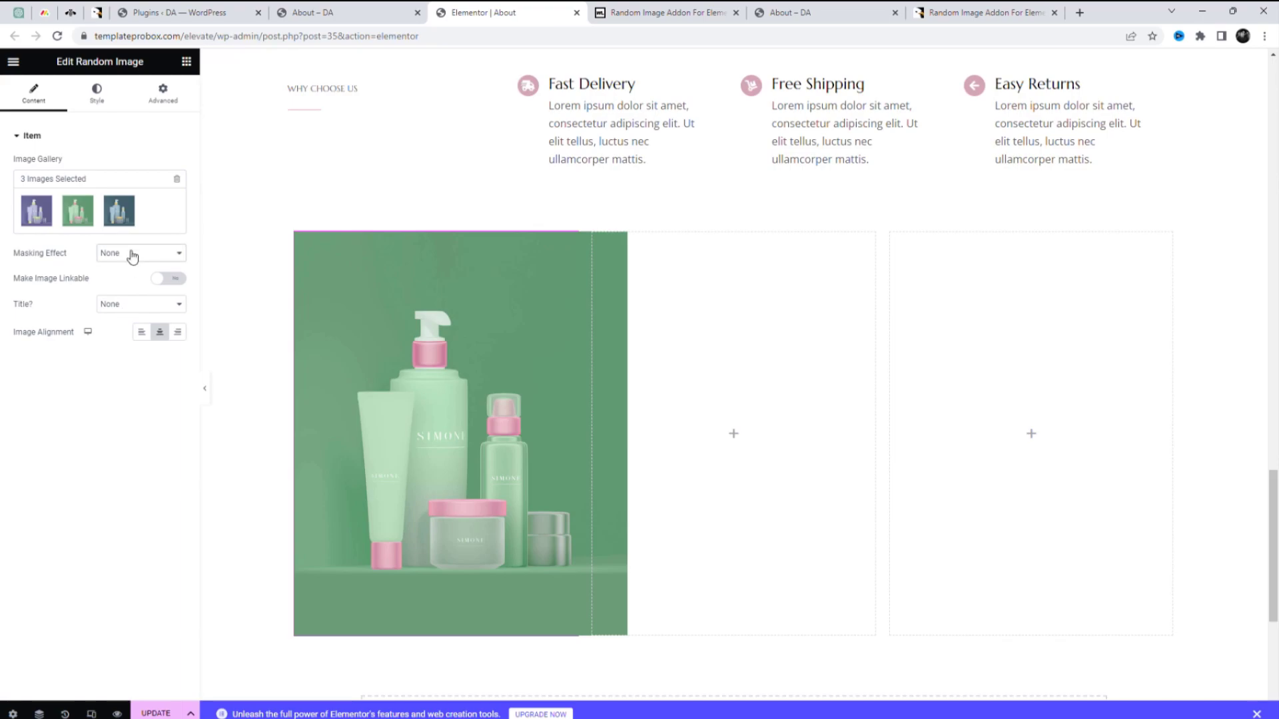
click(105, 102)
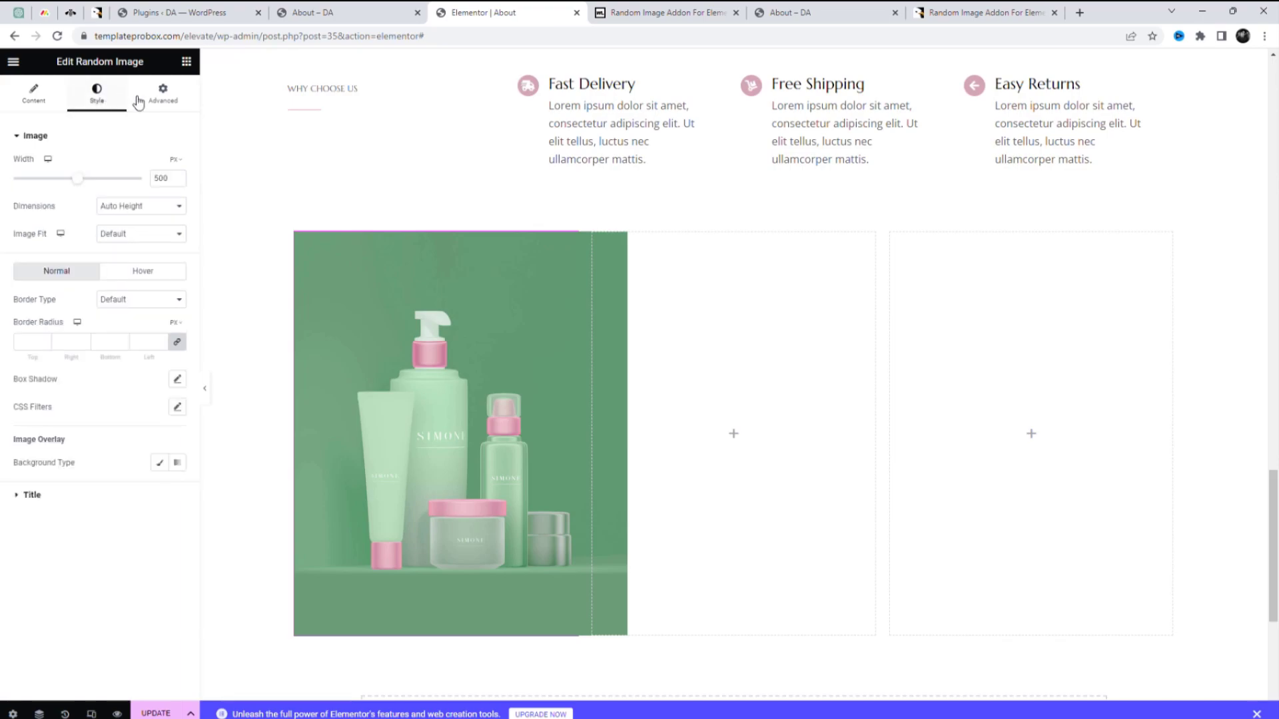
mouse_move(78, 178)
mouse_down()
mouse_move(52, 183)
mouse_move(86, 182)
mouse_move(73, 187)
mouse_up()
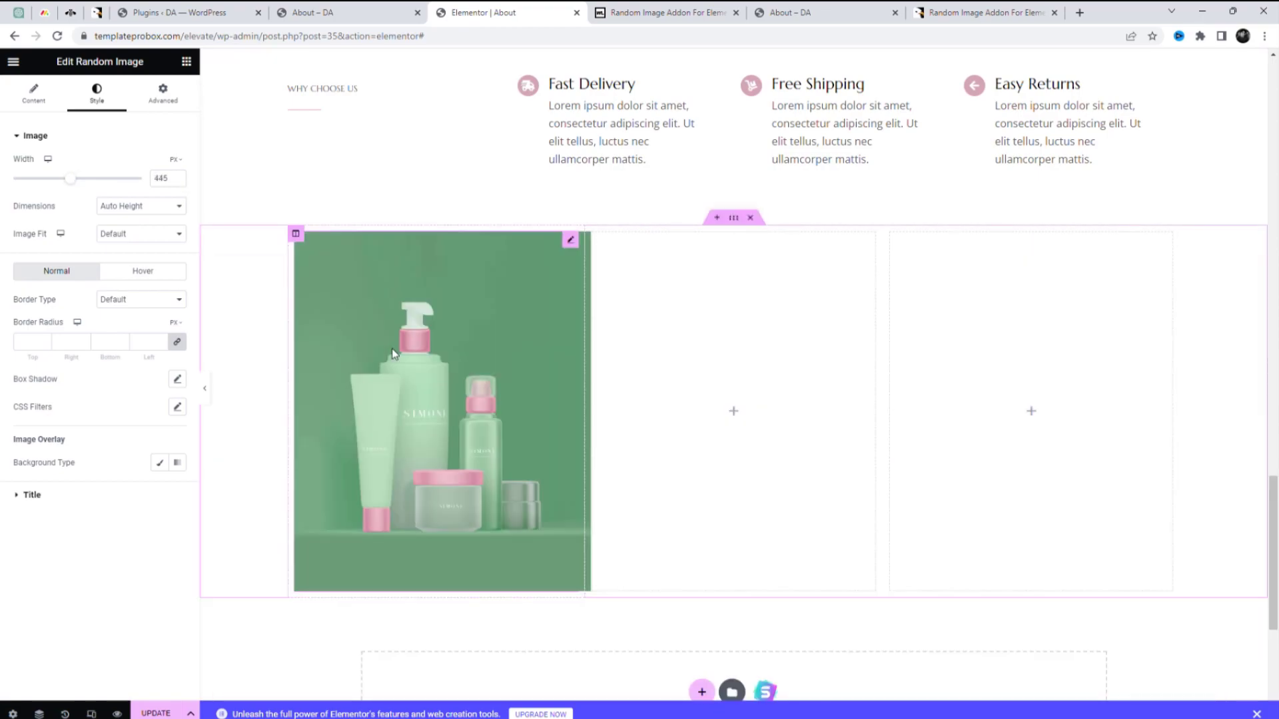
Apply the mask 6 masking effect to the random image in the first column
click(37, 101)
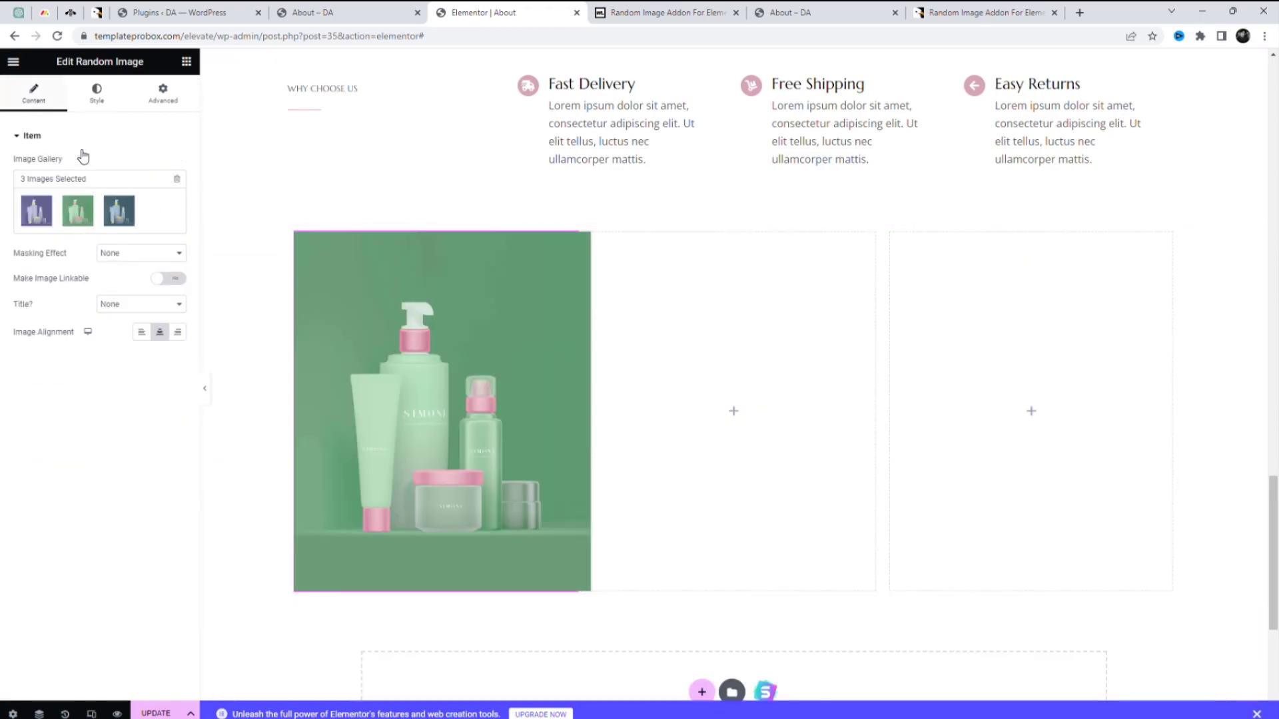
click(140, 280)
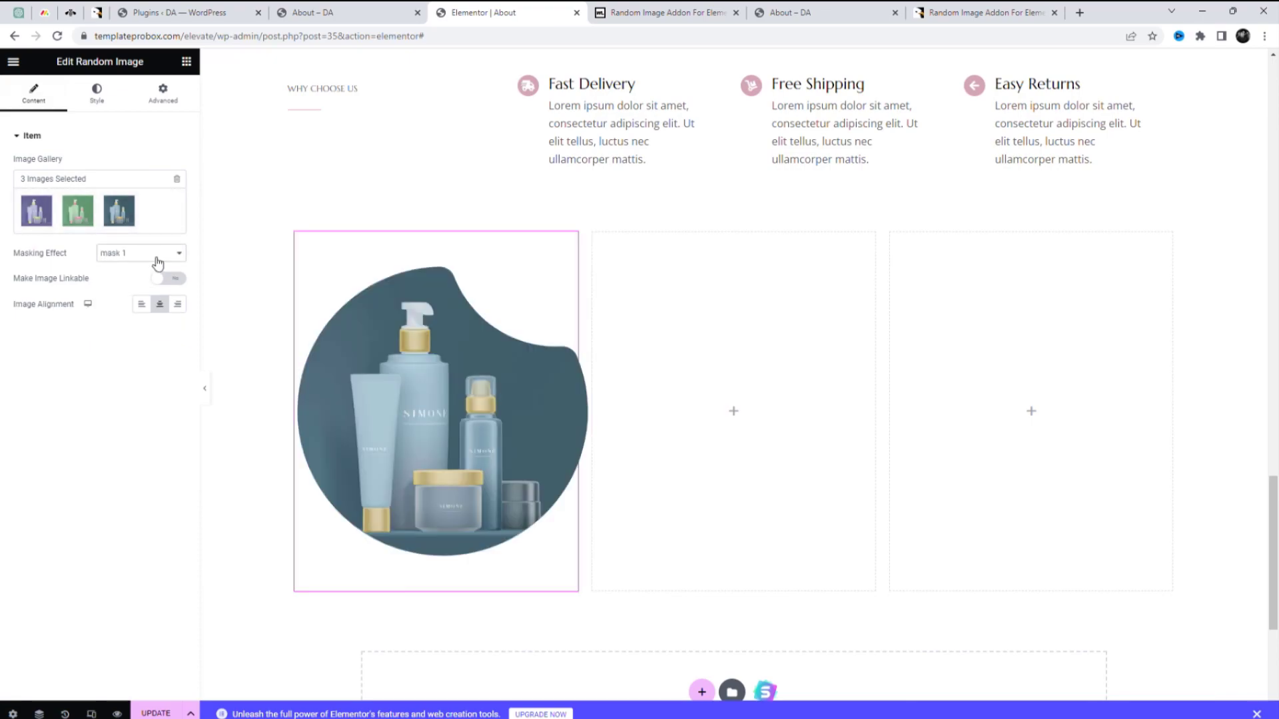
key(Down)
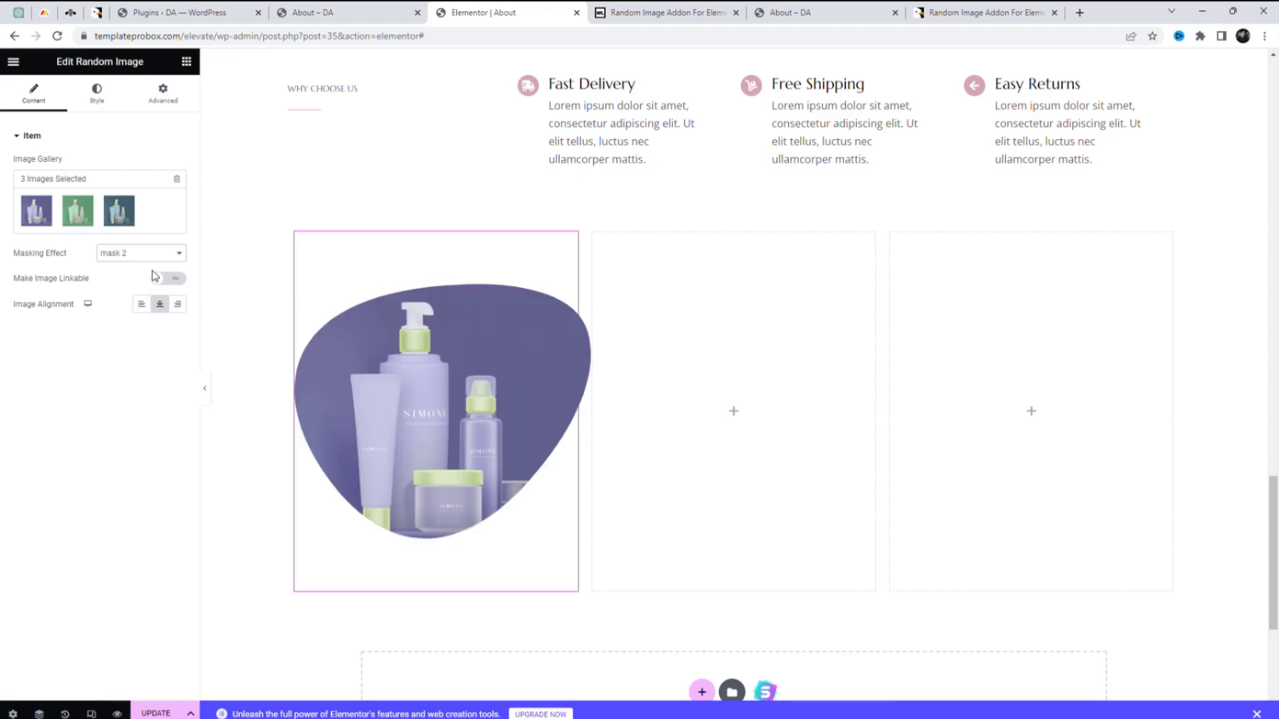
key(Down)
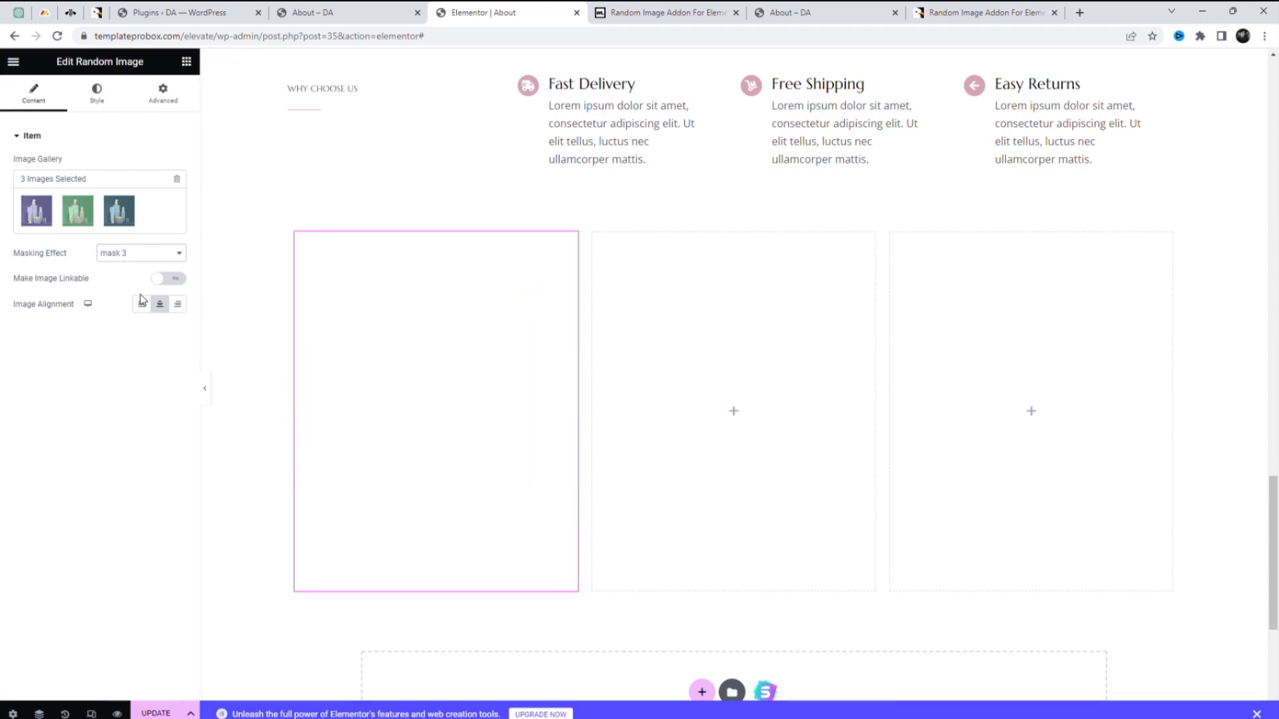
key(Down)
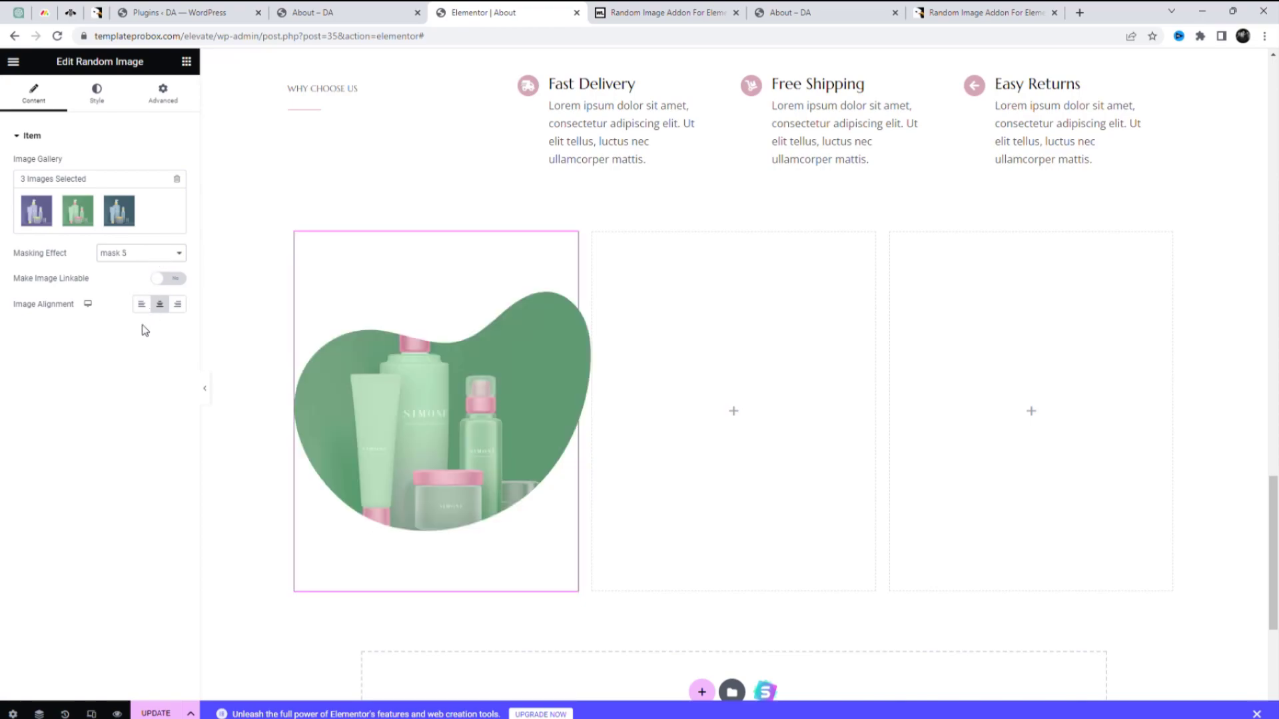
key(Down)
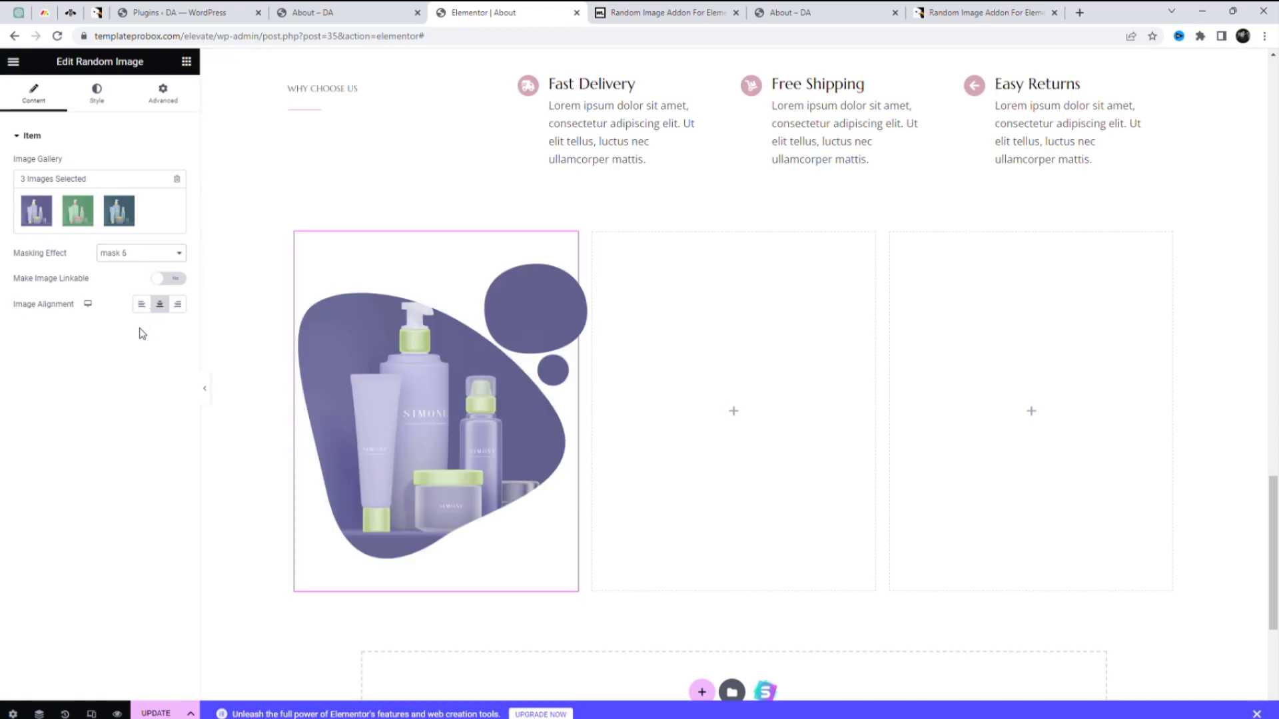
Duplicate the masked Random Image widget and move the copy into the second column
right_click(460, 445)
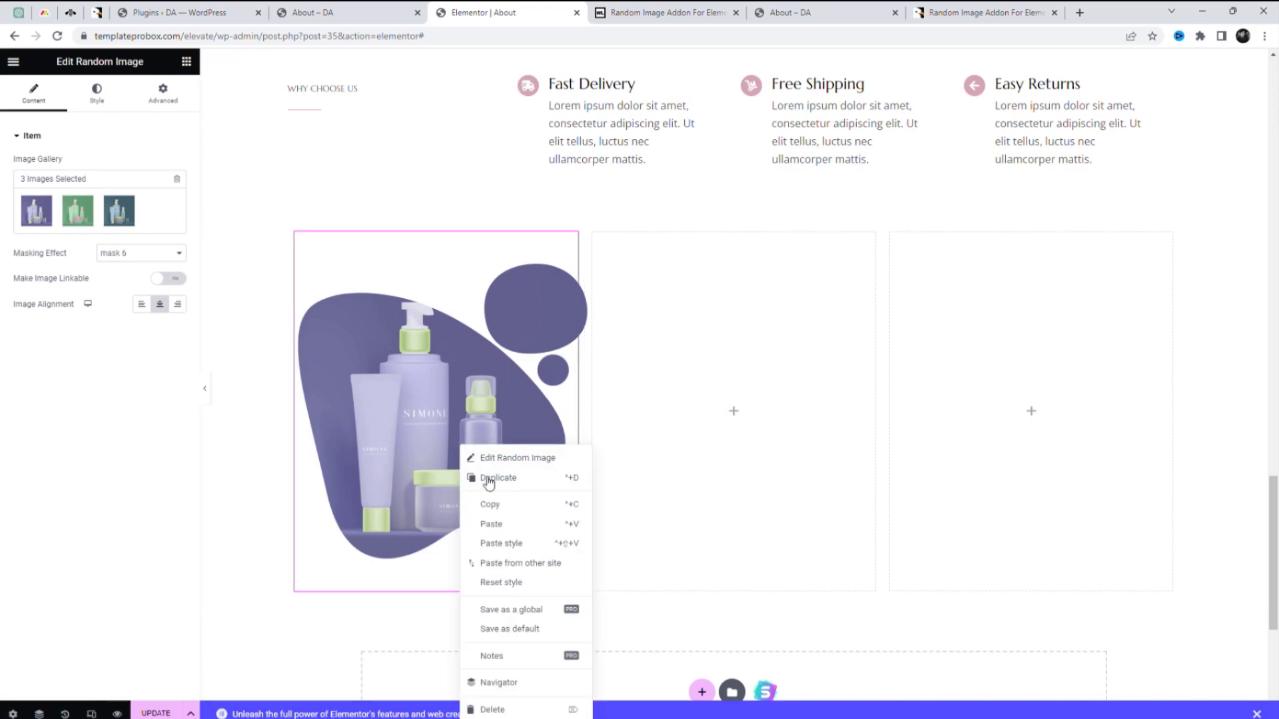
click(489, 479)
drag(521, 645, 806, 384)
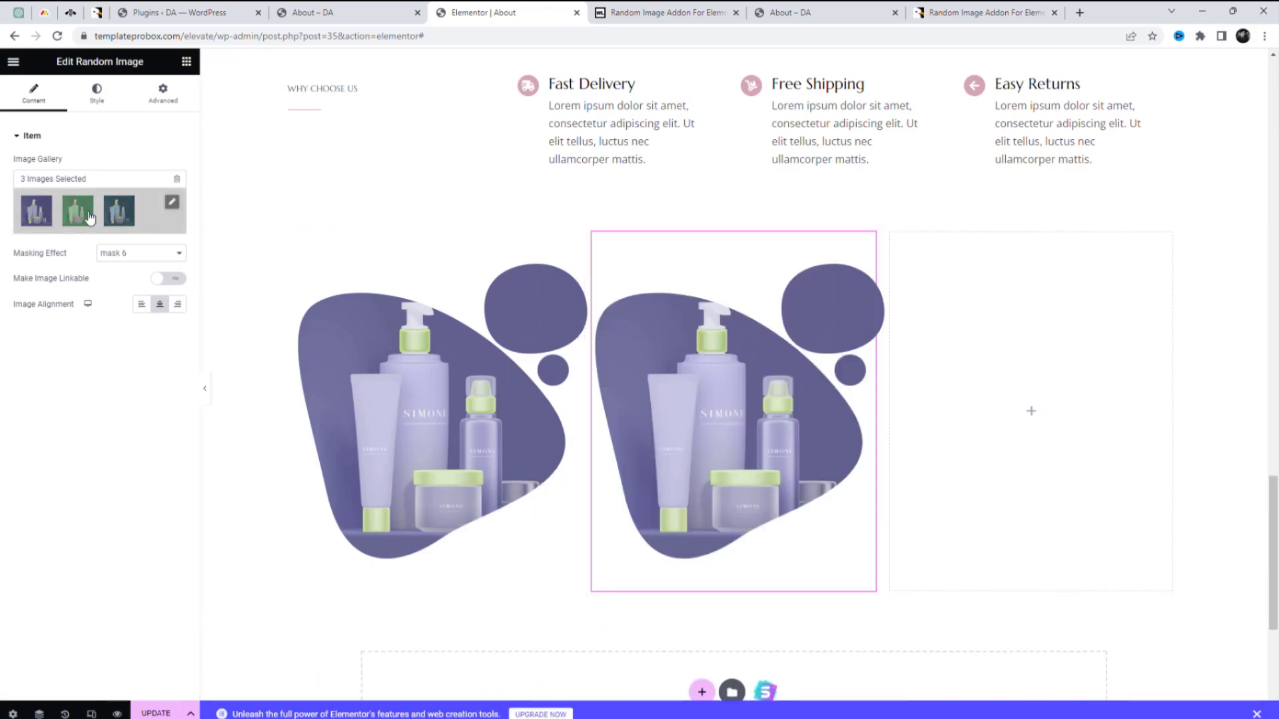
Reset the image gallery of the Random Image widget in the second column
click(177, 178)
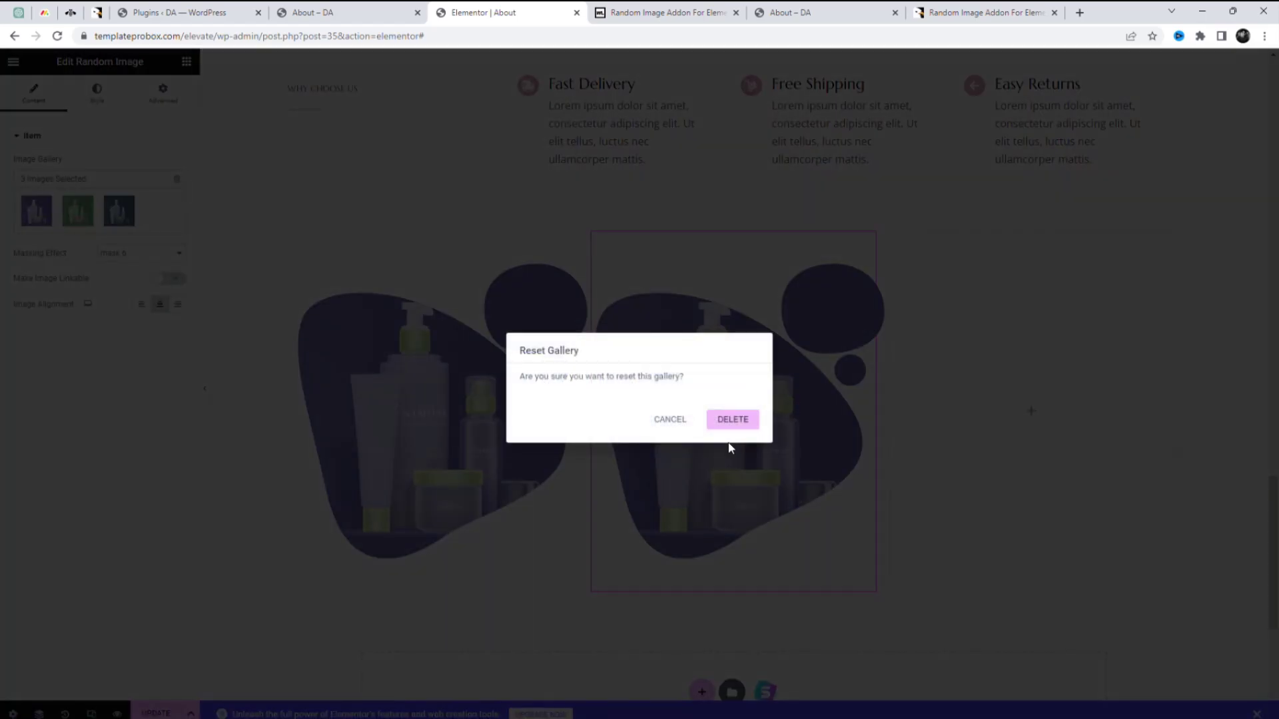
click(672, 421)
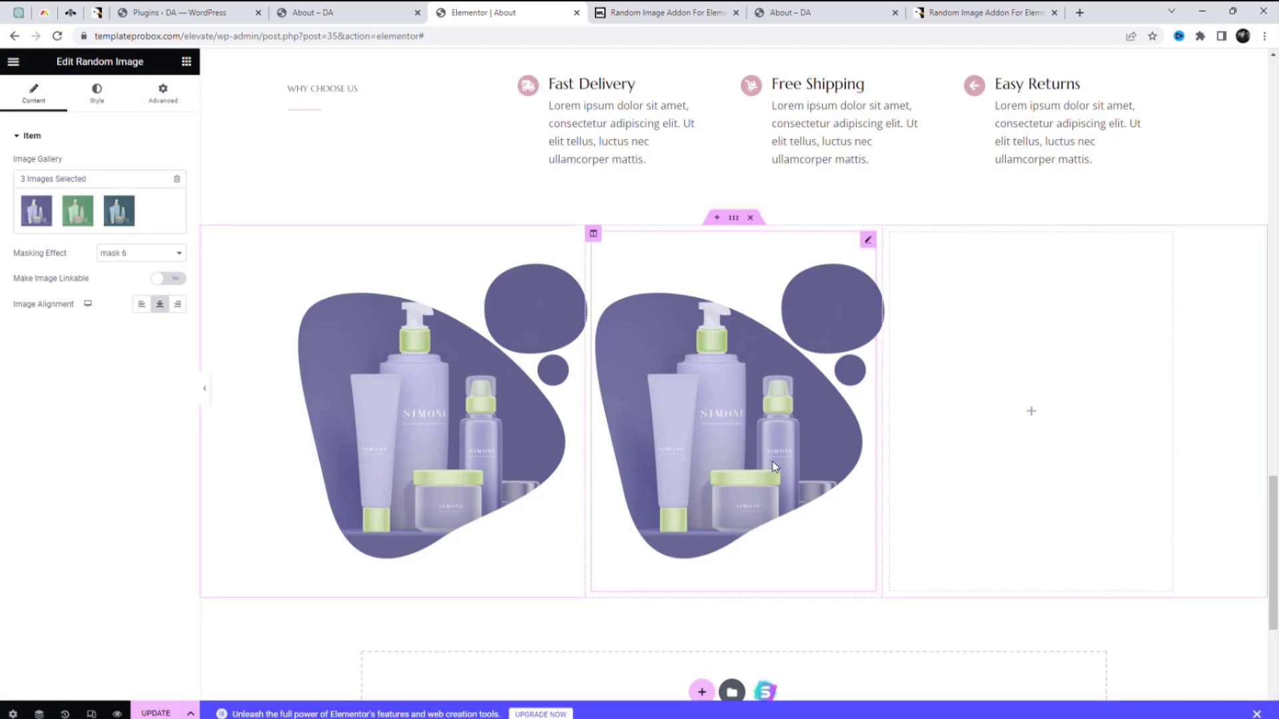
click(179, 180)
click(736, 421)
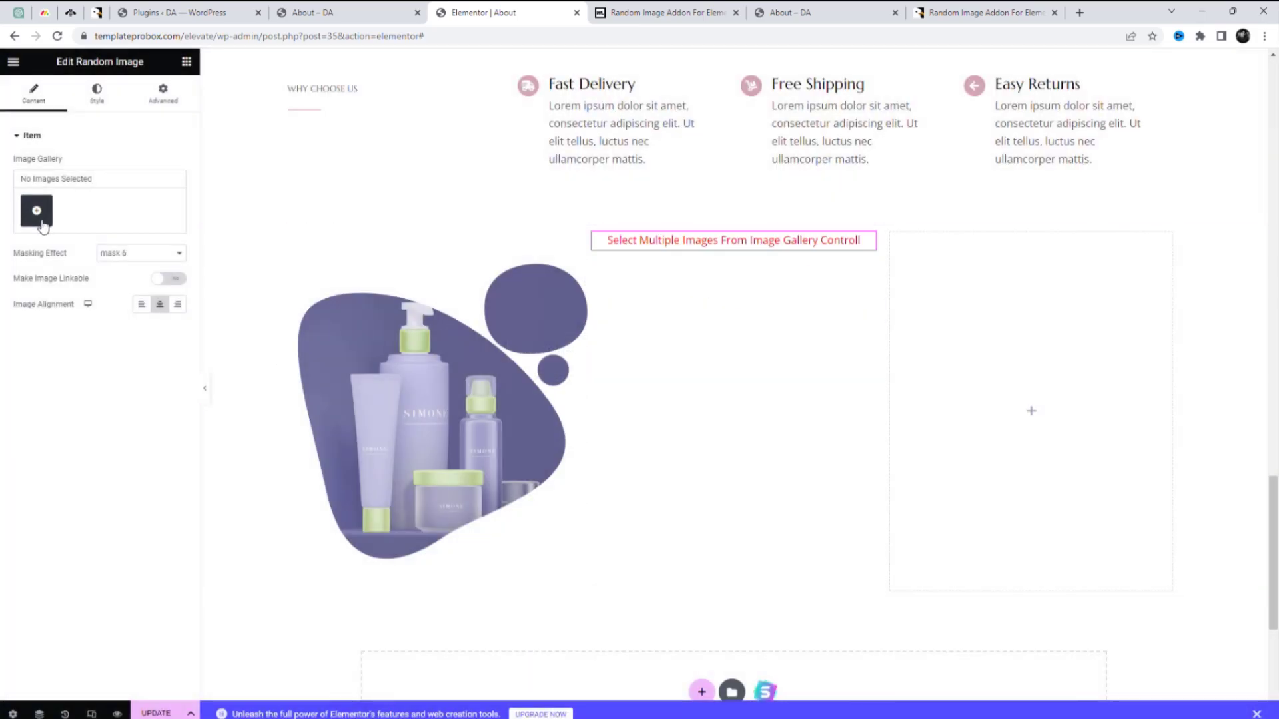
Create and insert a gallery for the second widget from the red, beige and grey product set images in the Media Library
click(36, 210)
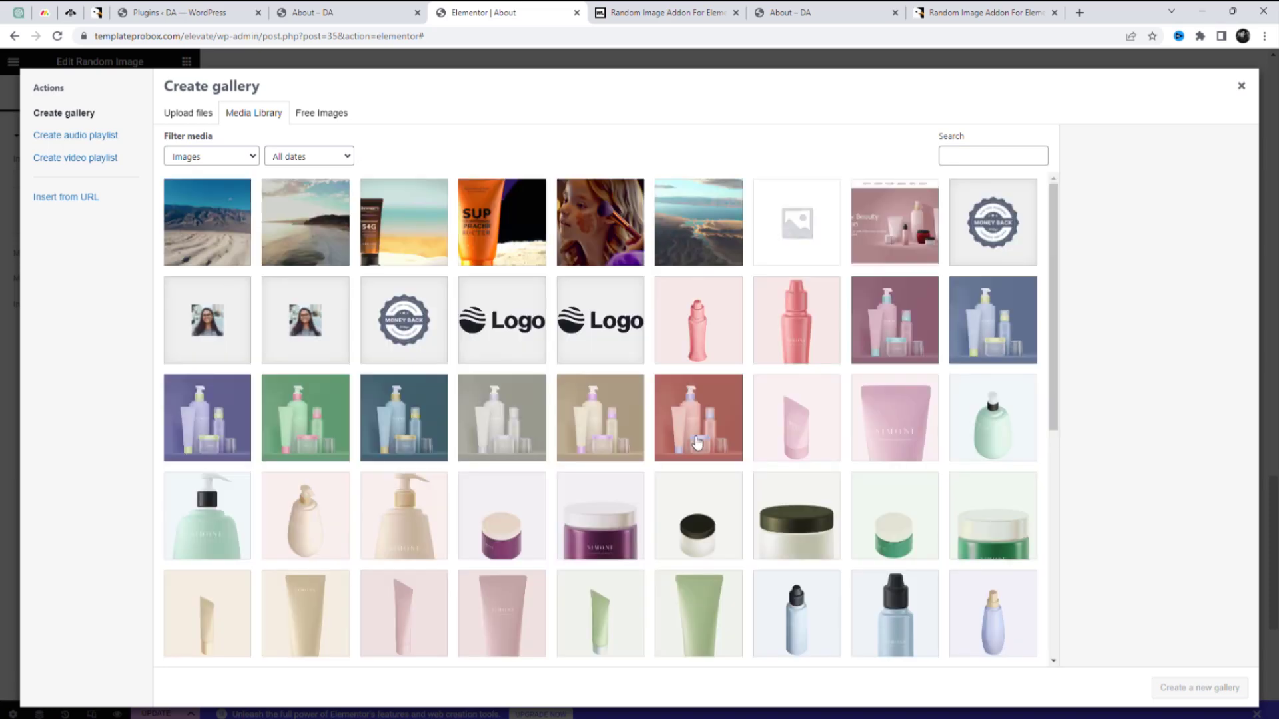
scroll(697, 442, down, 2)
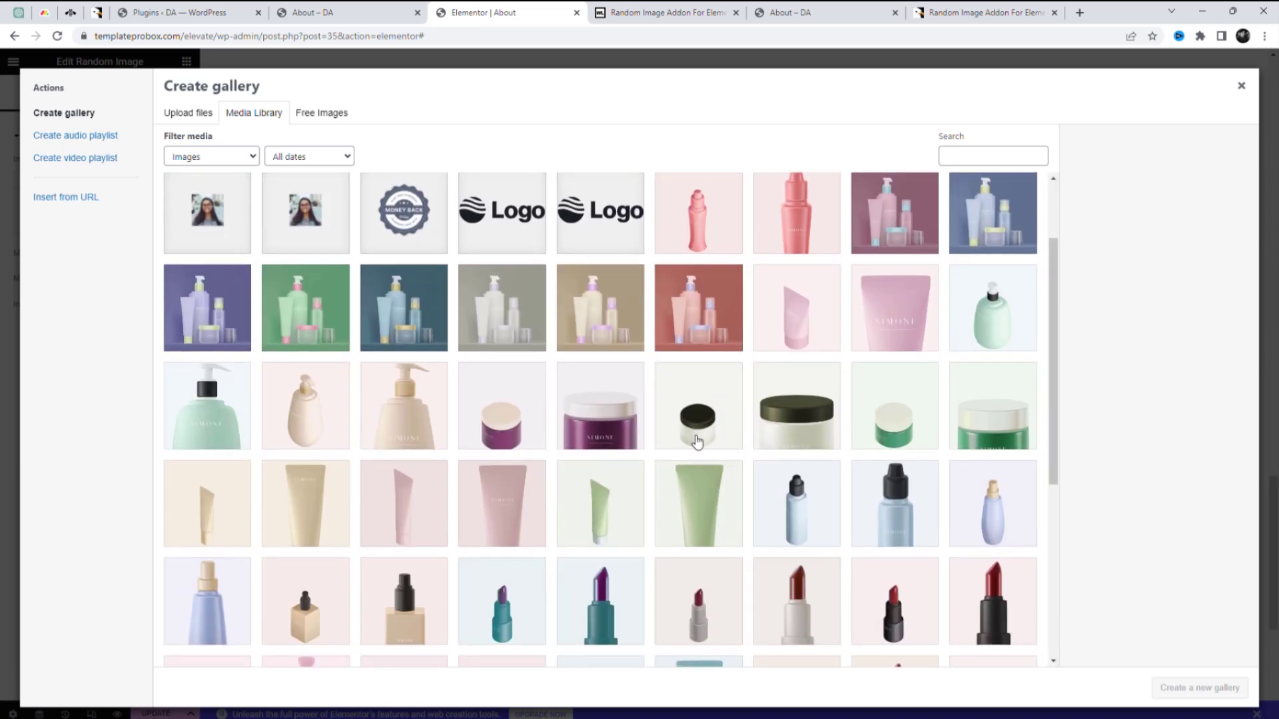
click(698, 313)
click(600, 317)
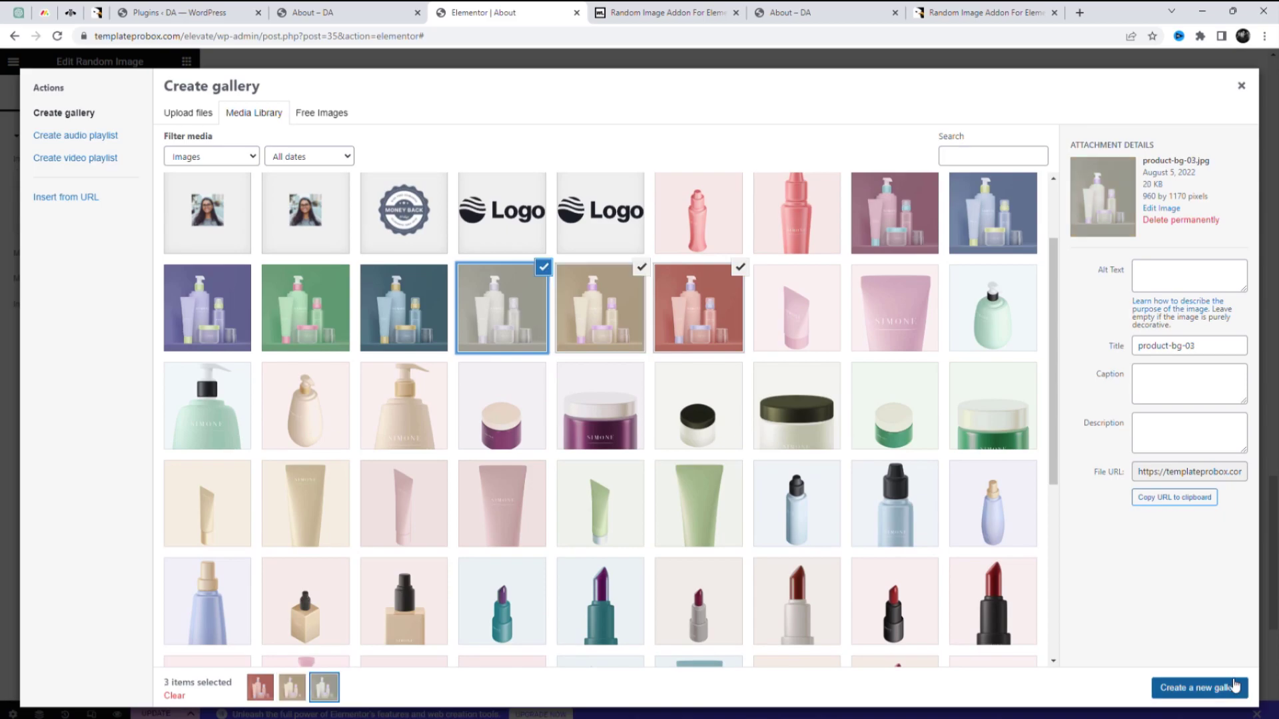
click(520, 319)
click(1199, 688)
click(1194, 690)
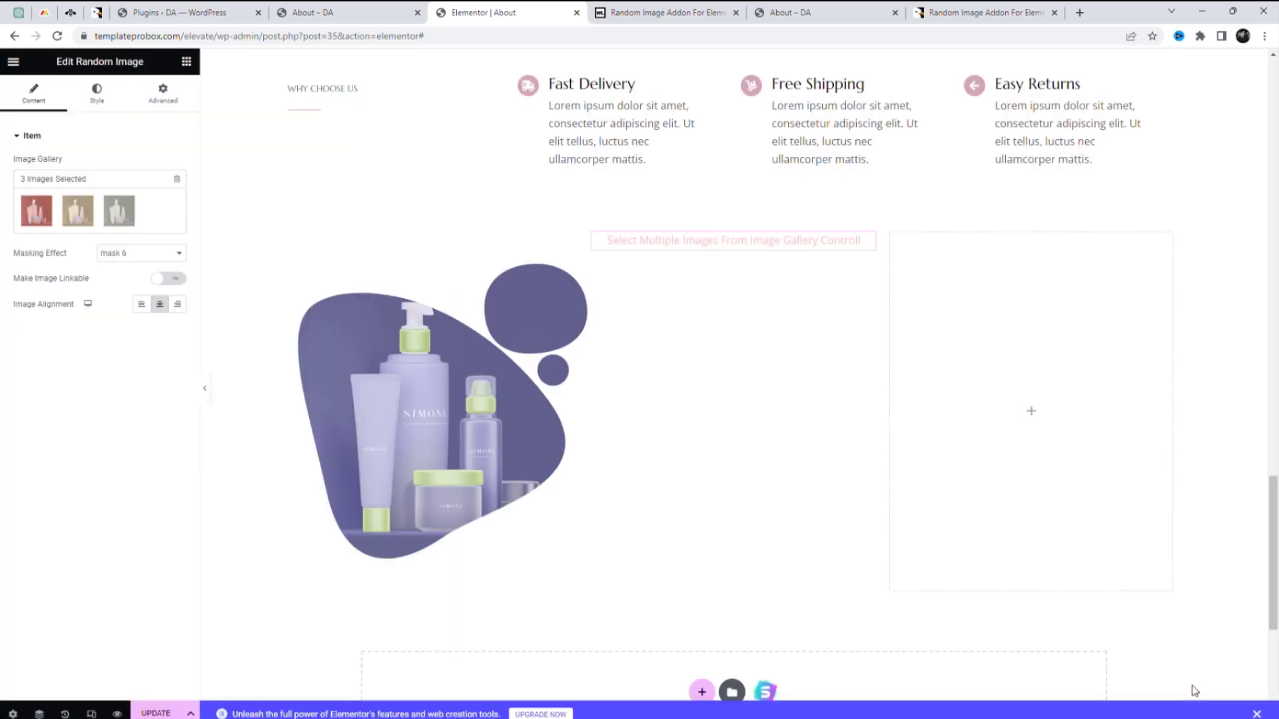
Delete the empty third column from the section
right_click(989, 347)
click(1043, 589)
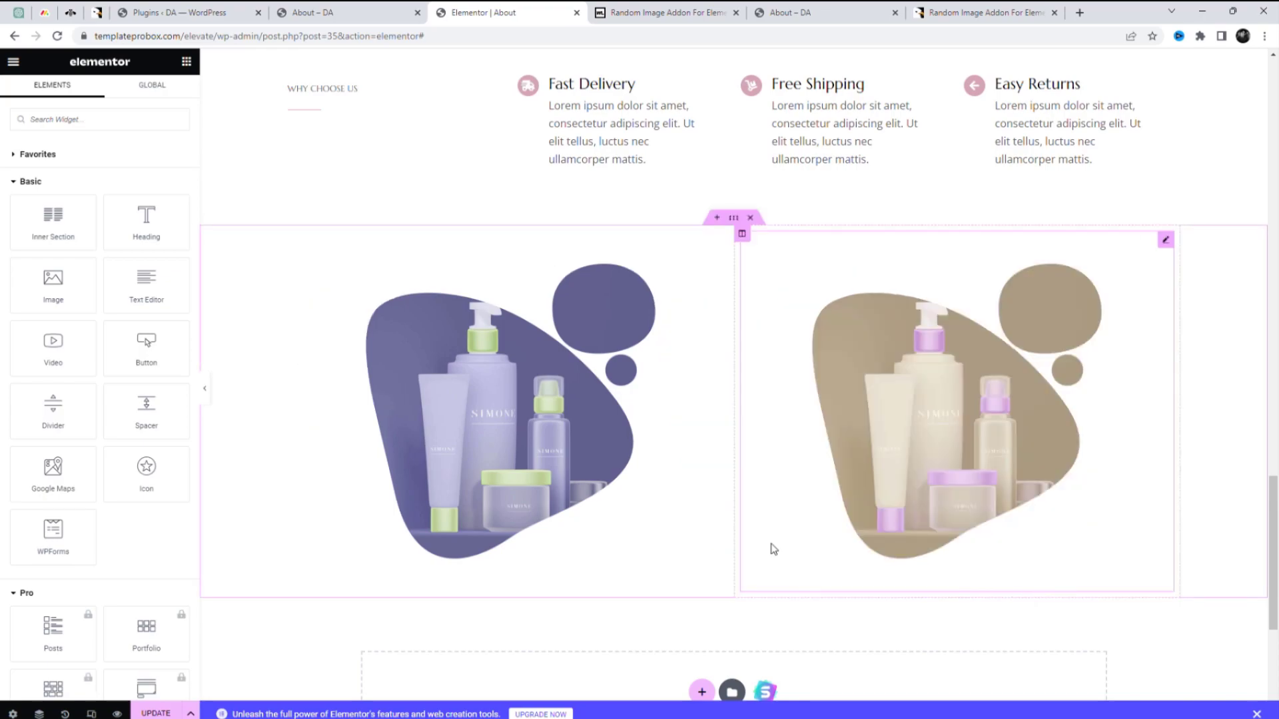
Try several masking effects on the second column's random image, including masks 10, 39 and 30, and settle on mask 17
click(899, 436)
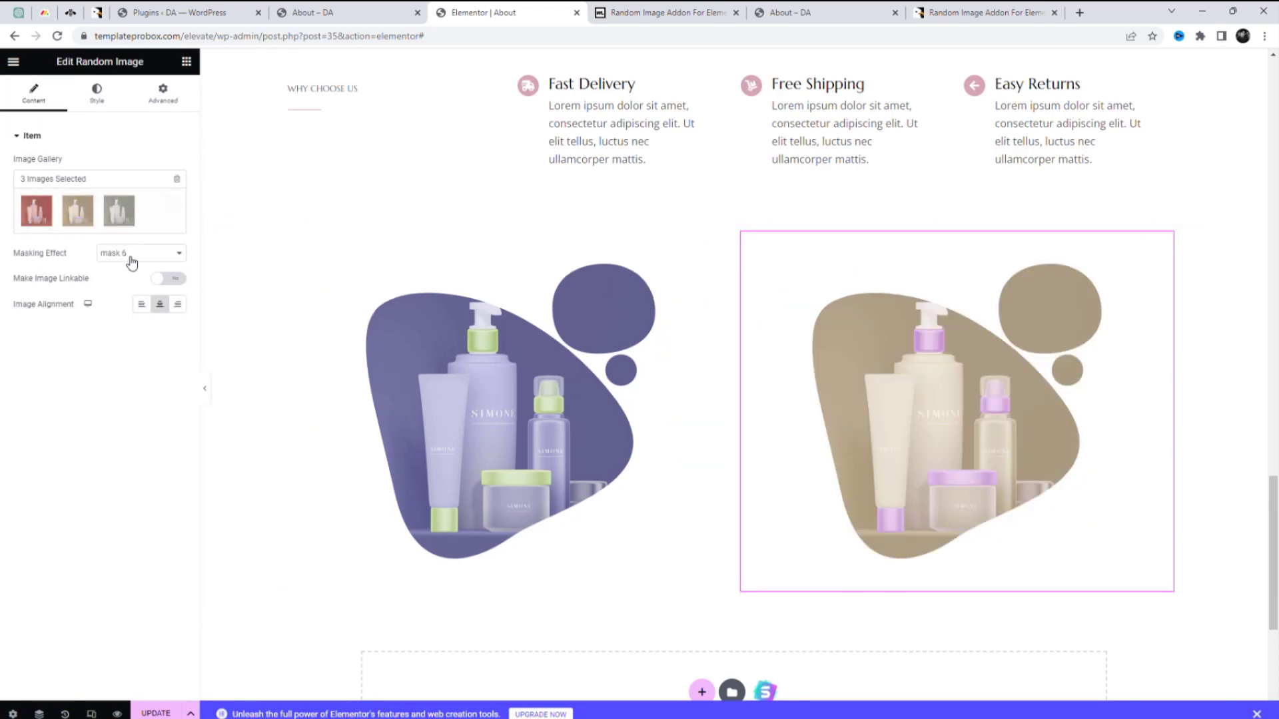
click(126, 366)
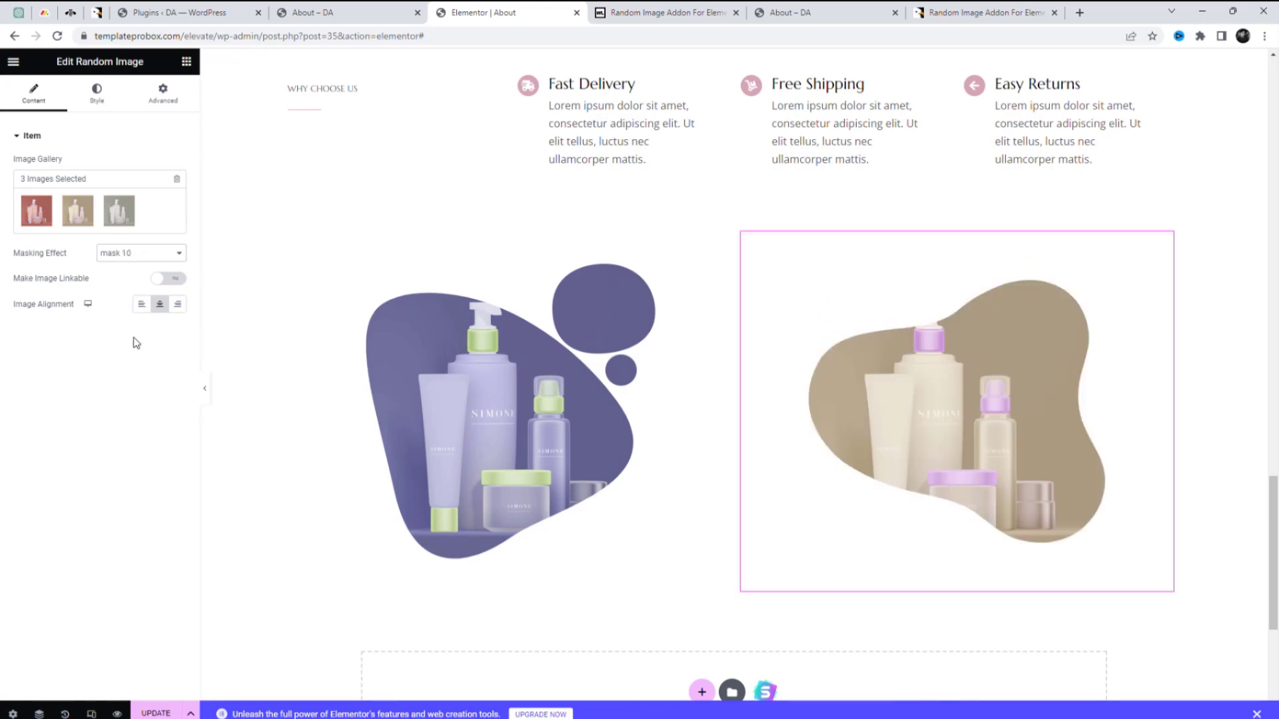
click(120, 464)
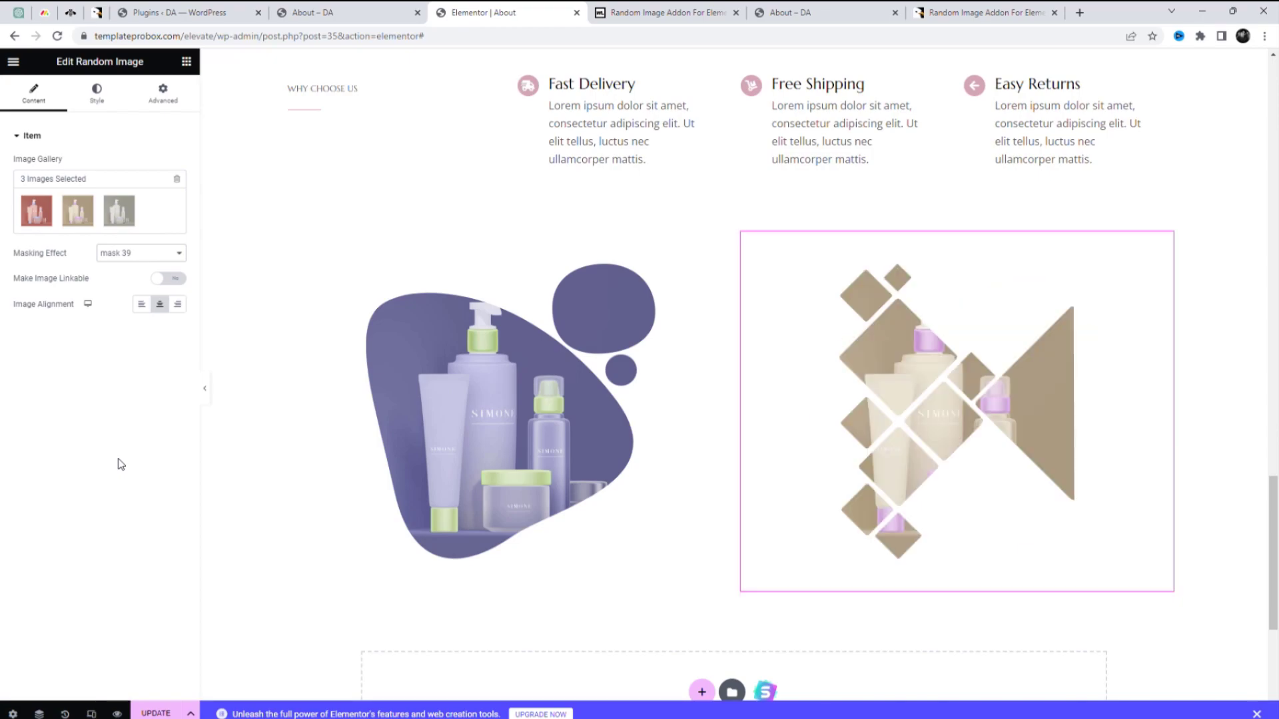
key(Up)
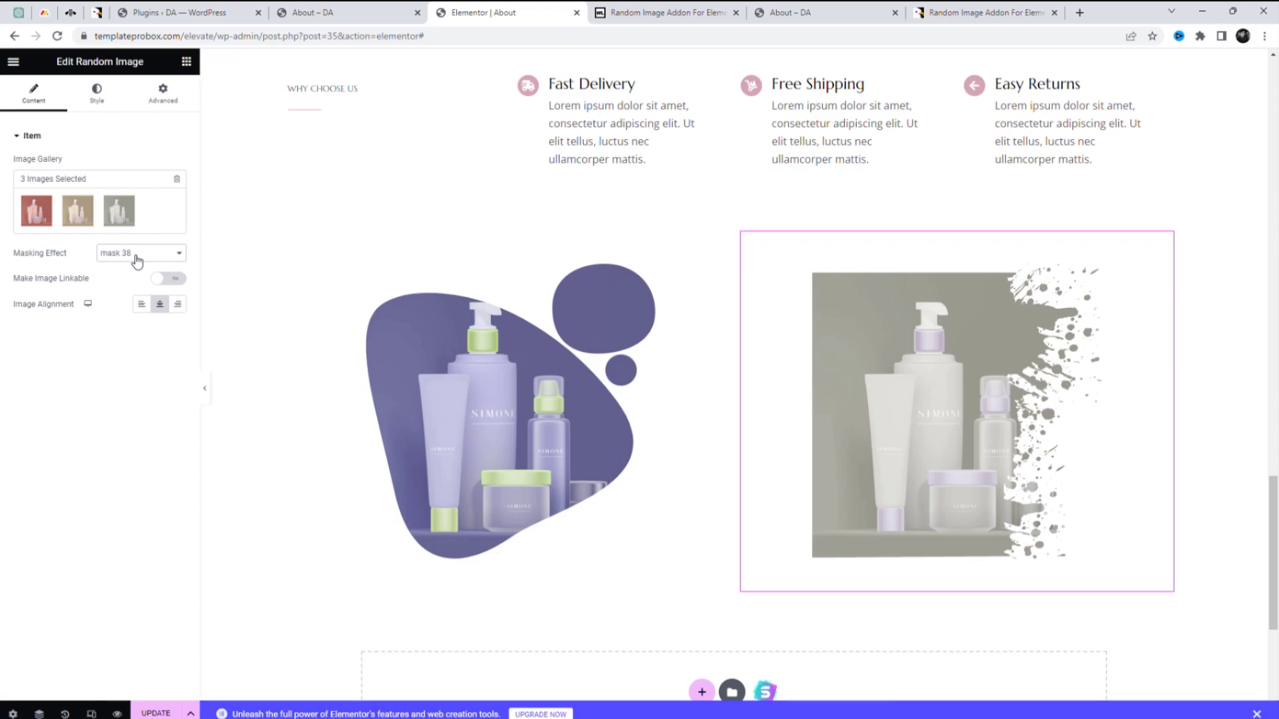
key(Up)
key(Up)
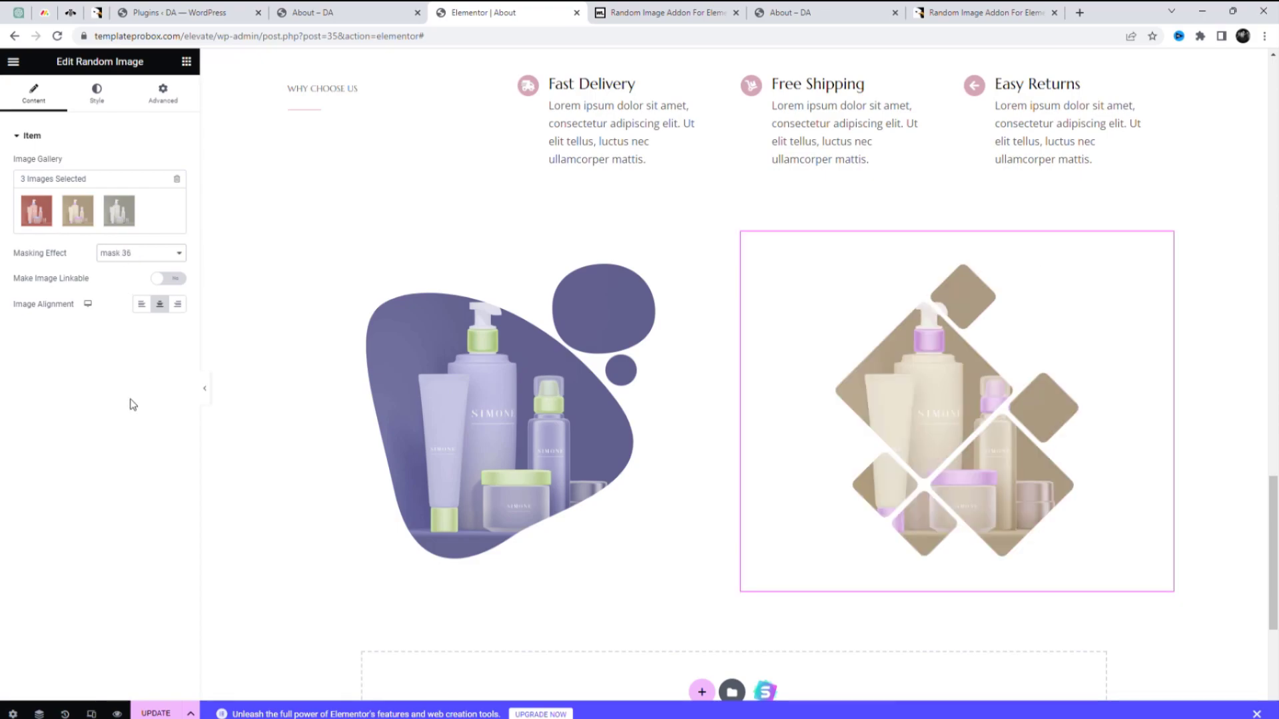
key(Up)
key(Up)
key(Up)
key(Up)
key(Up)
key(Up)
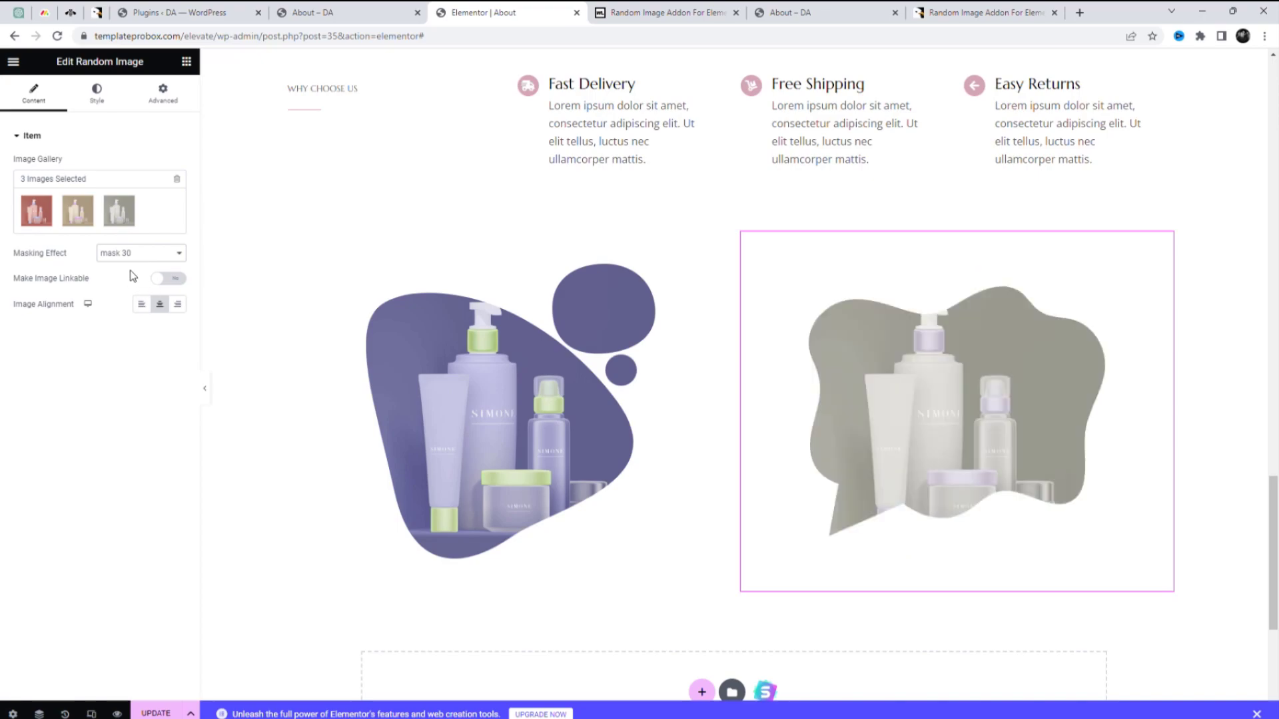
key(Up)
key(Up)
key(Up)
key(Up)
key(Up)
key(Up)
key(Up)
key(Up)
key(Up)
key(Up)
key(Up)
key(Up)
key(Up)
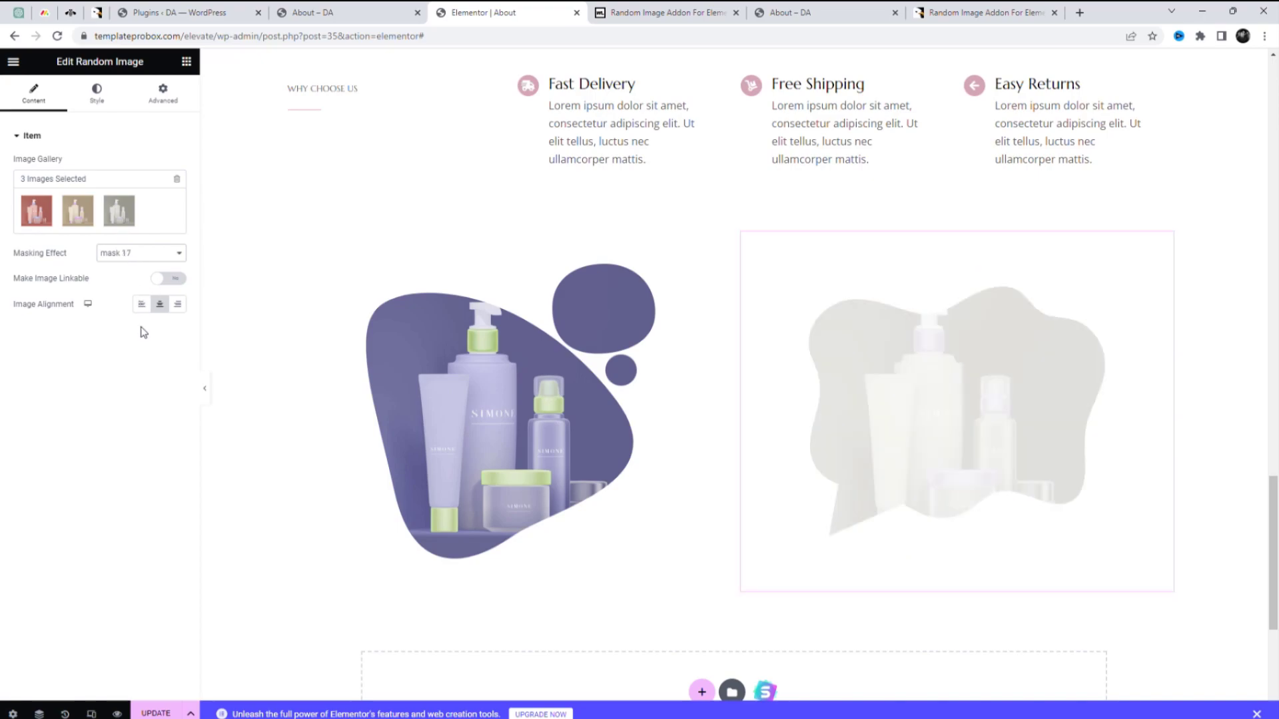
Save the page changes and check the masked random images on the reloaded live About page
click(156, 713)
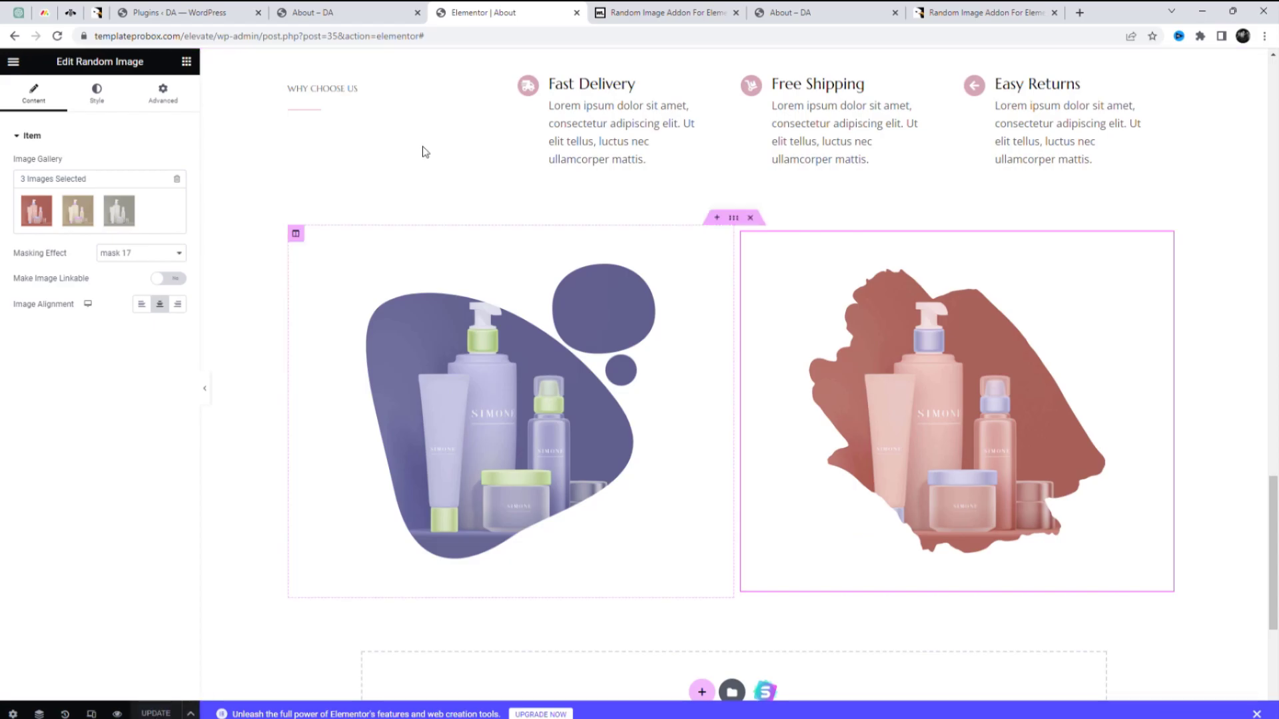
click(377, 14)
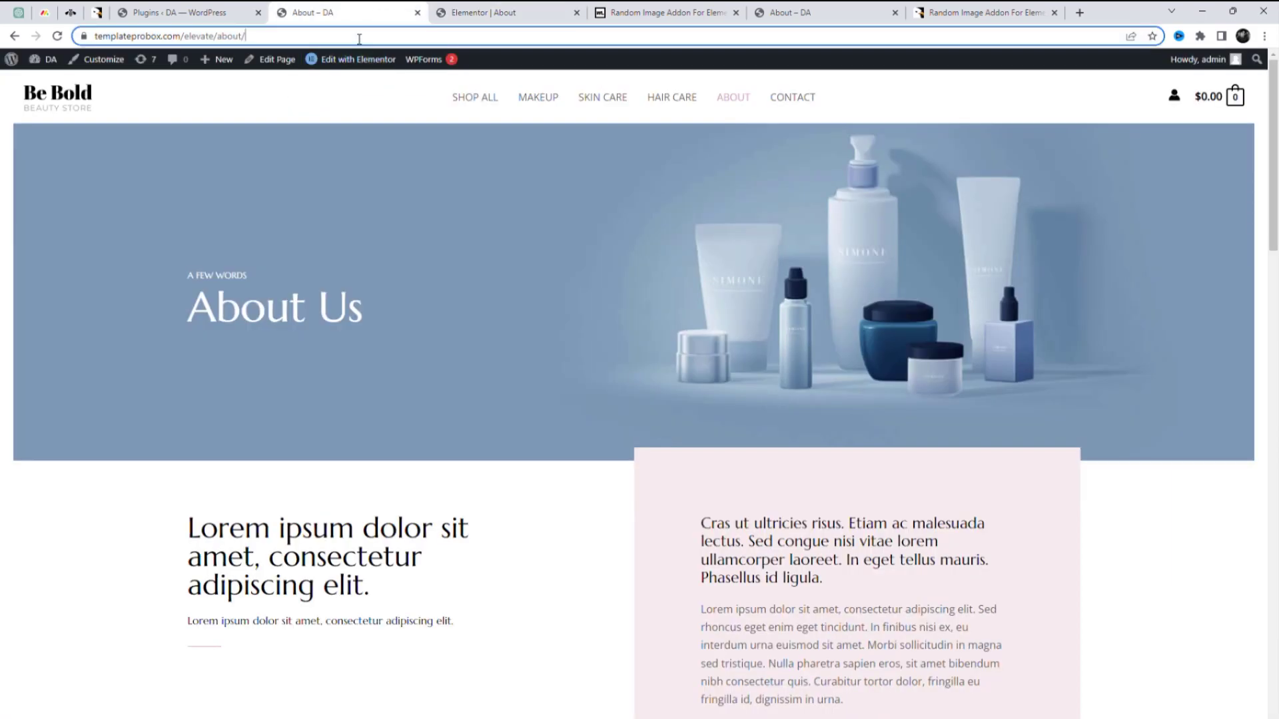
key(F5)
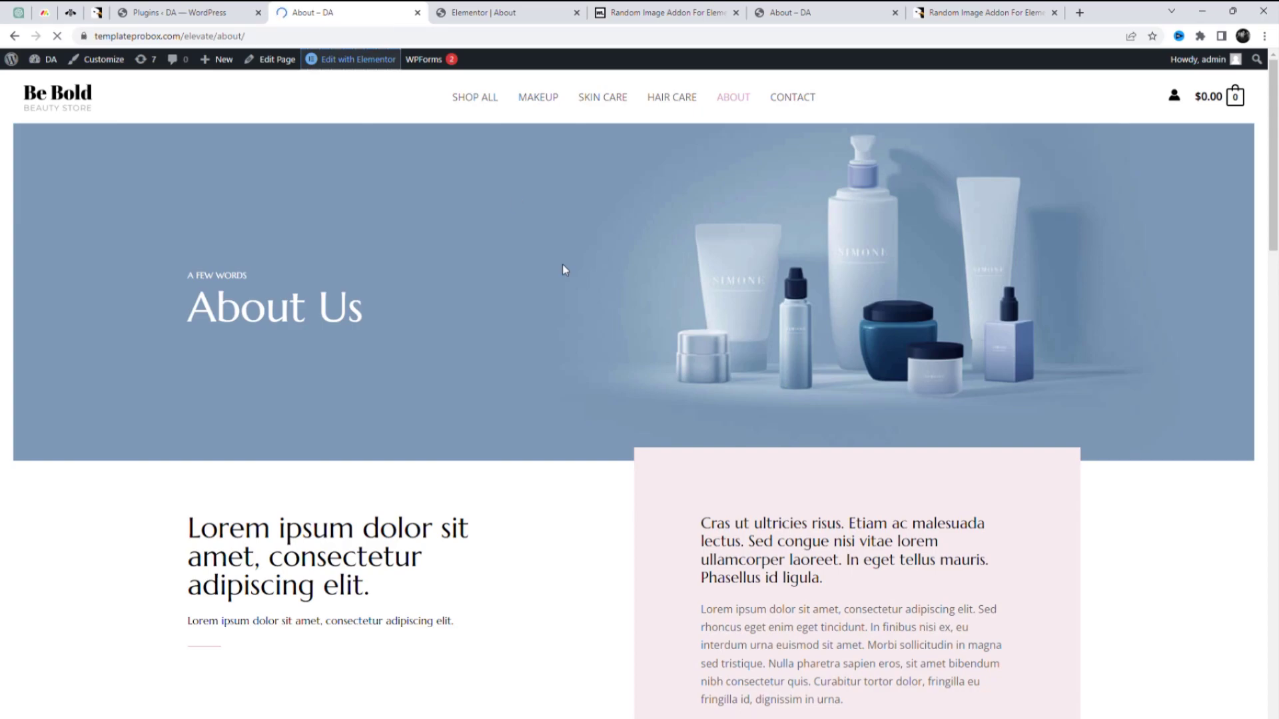
scroll(725, 430, down, 10)
scroll(811, 454, down, 7)
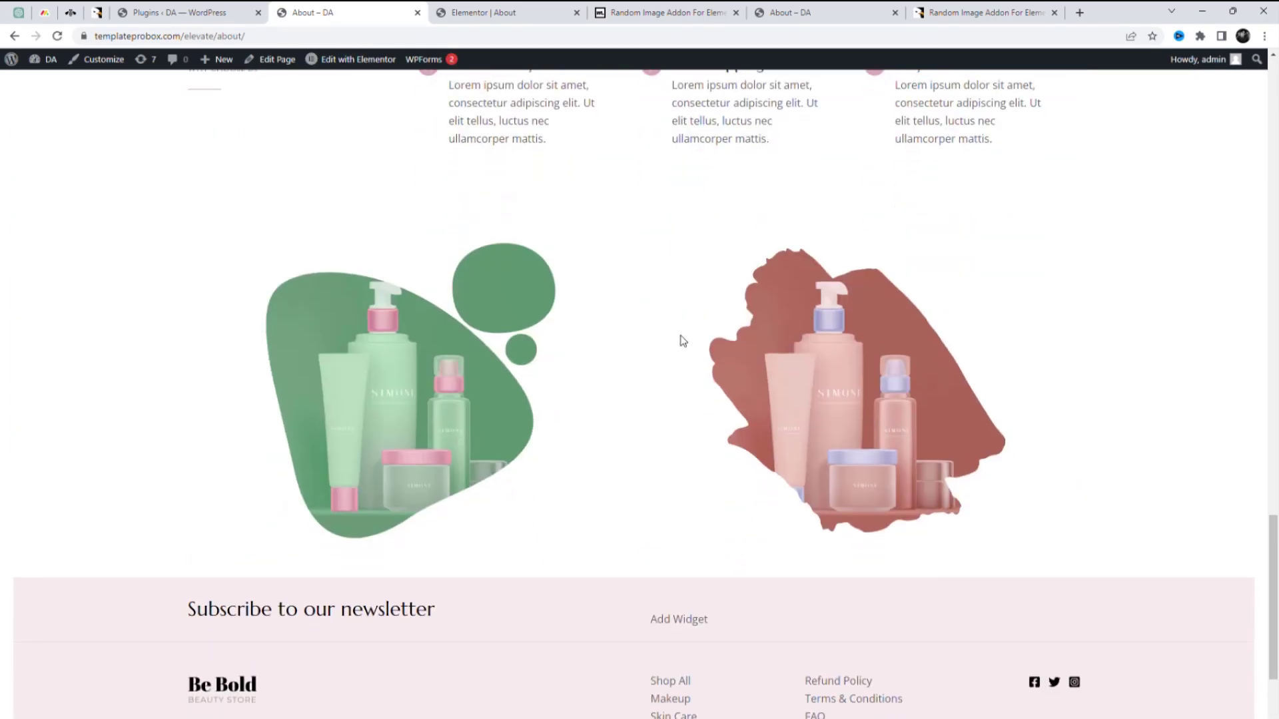
scroll(566, 323, down, 2)
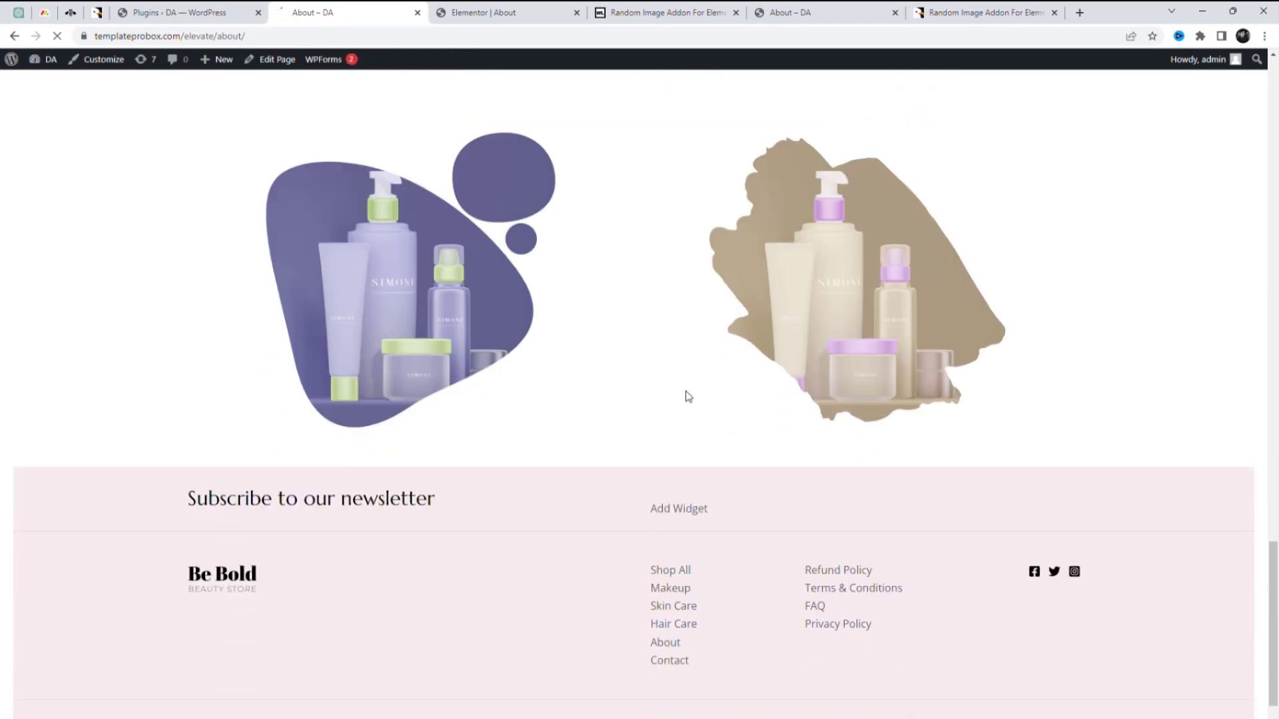
Reload the live About page several times to examine how the two masked images change
key(F5)
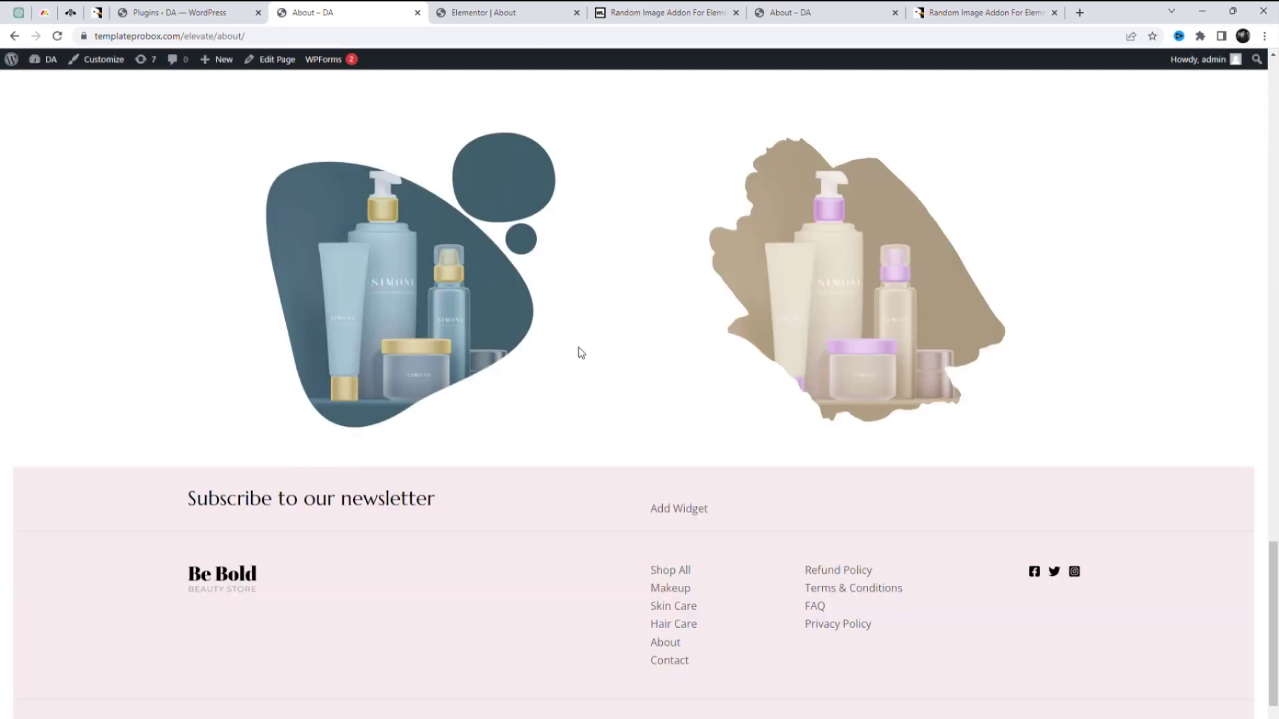
key(F5)
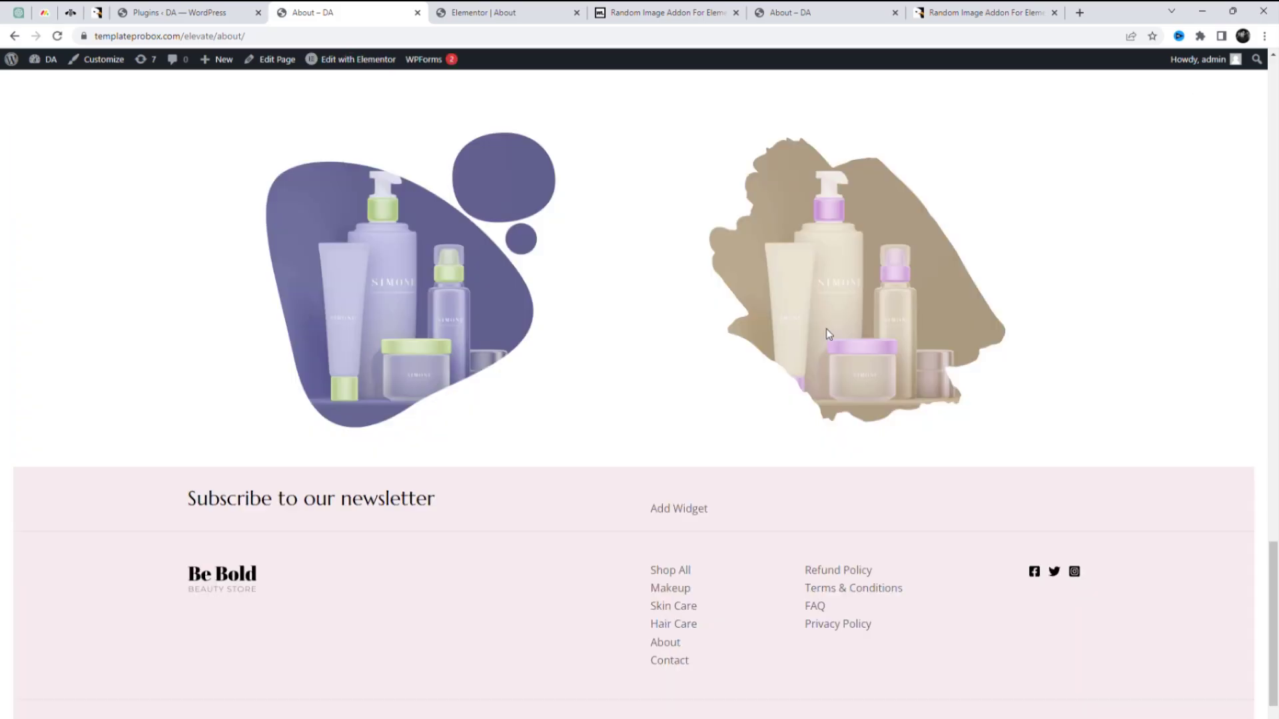
key(F5)
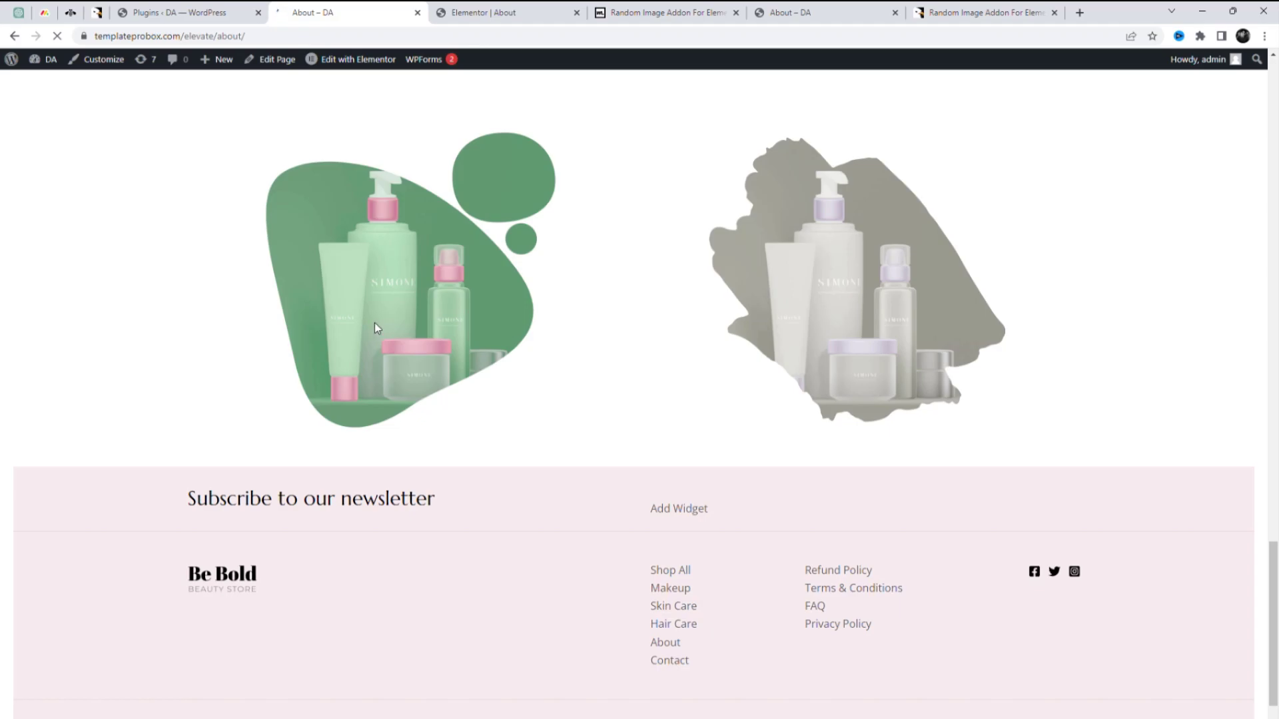
key(F5)
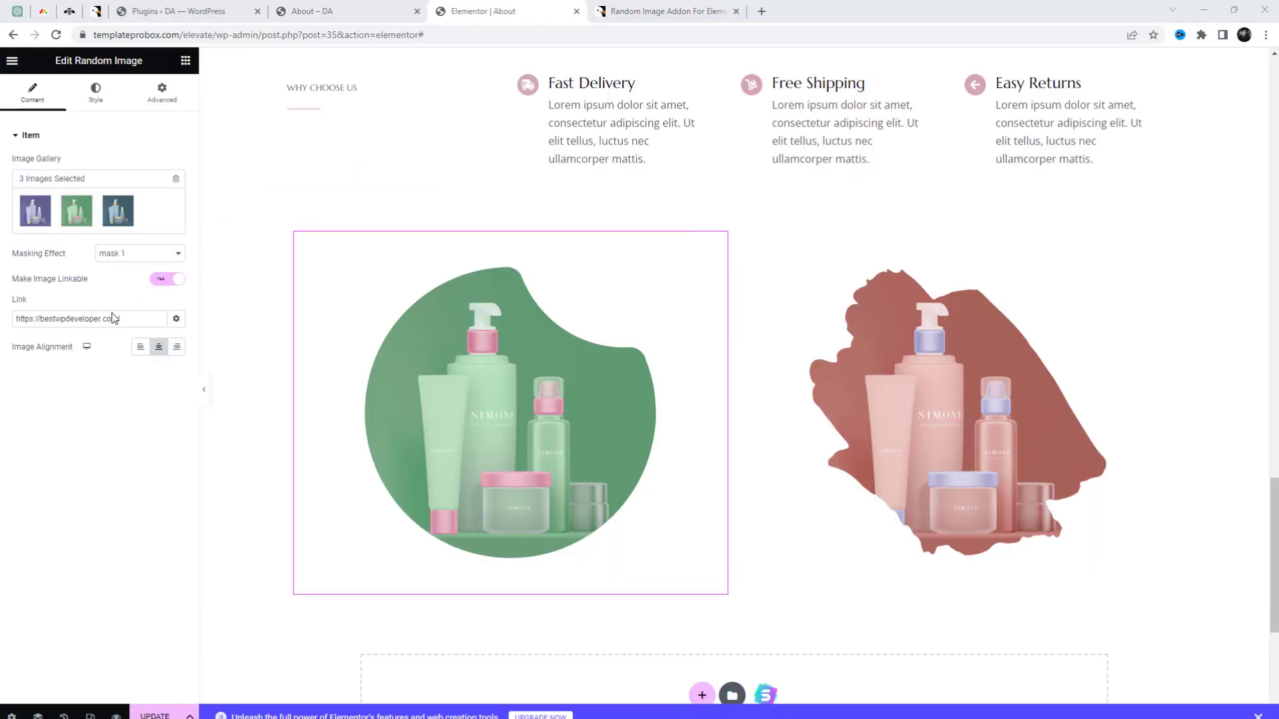
Set the first column's random image to mask 10 in the Elementor editor and switch its link off and back on
click(143, 259)
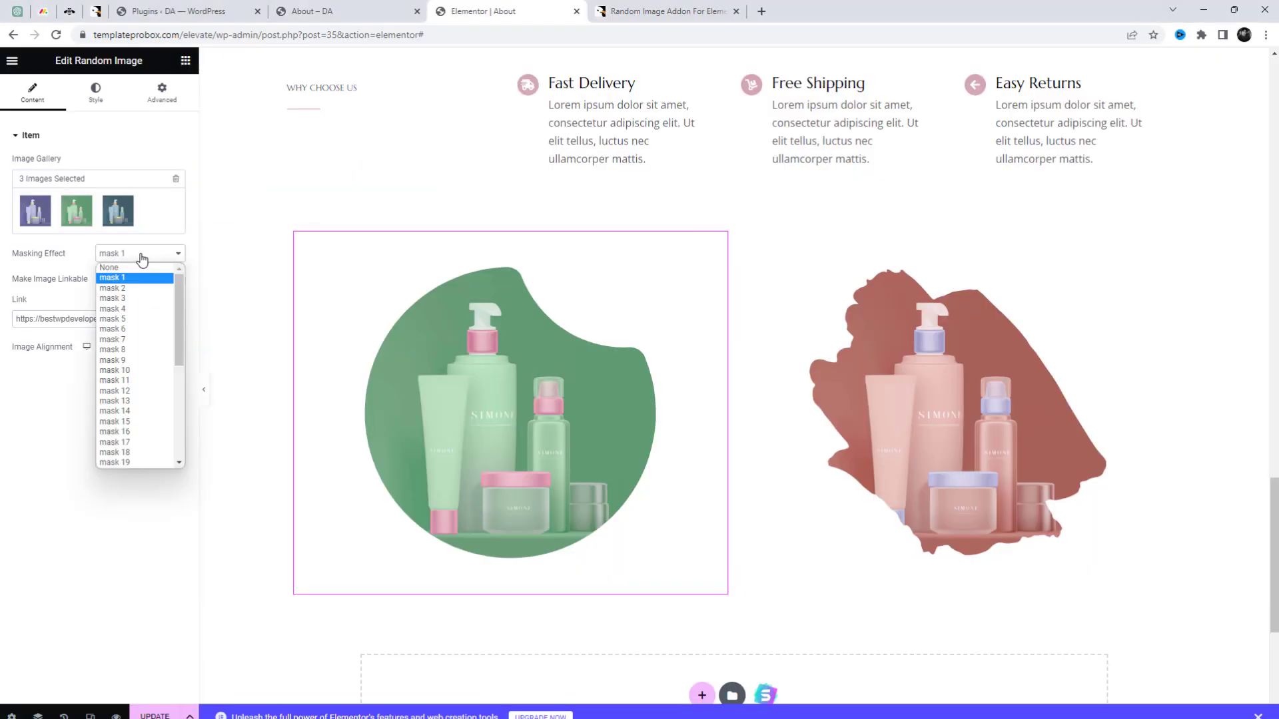
click(125, 368)
click(172, 281)
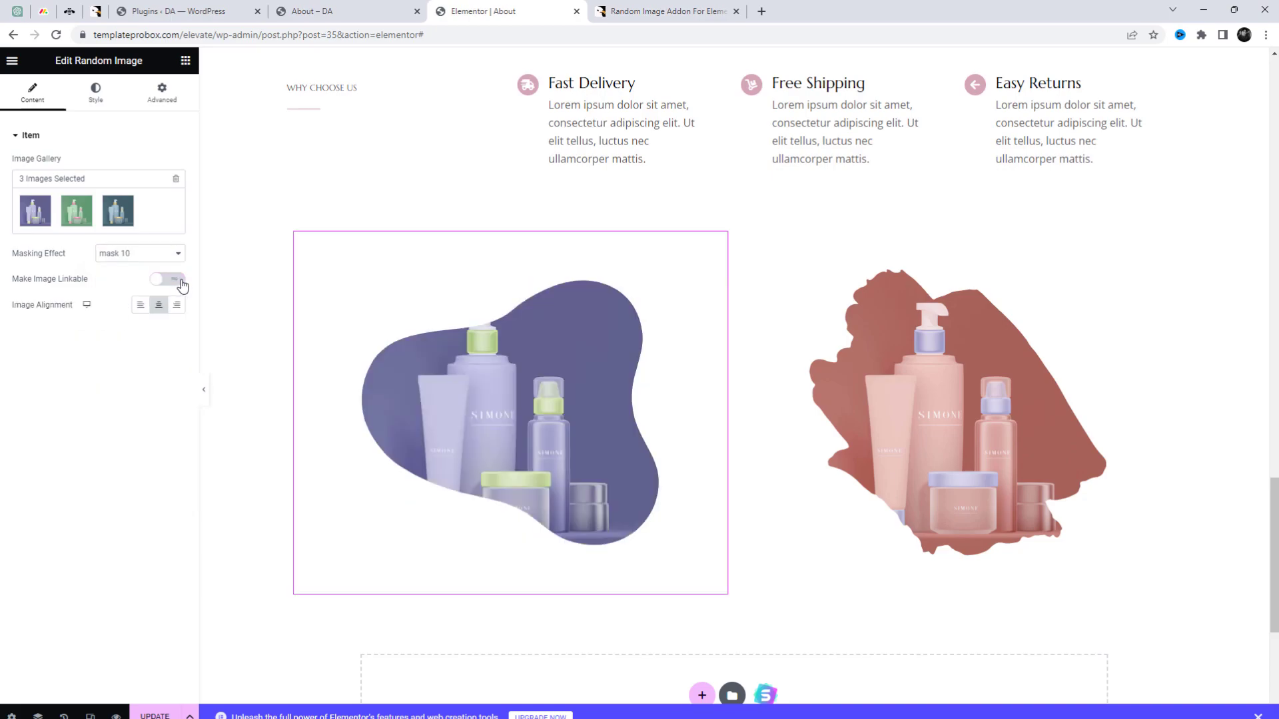
click(179, 280)
Apply mask 17 to the first column's random image and set its link to open in a new window
click(140, 253)
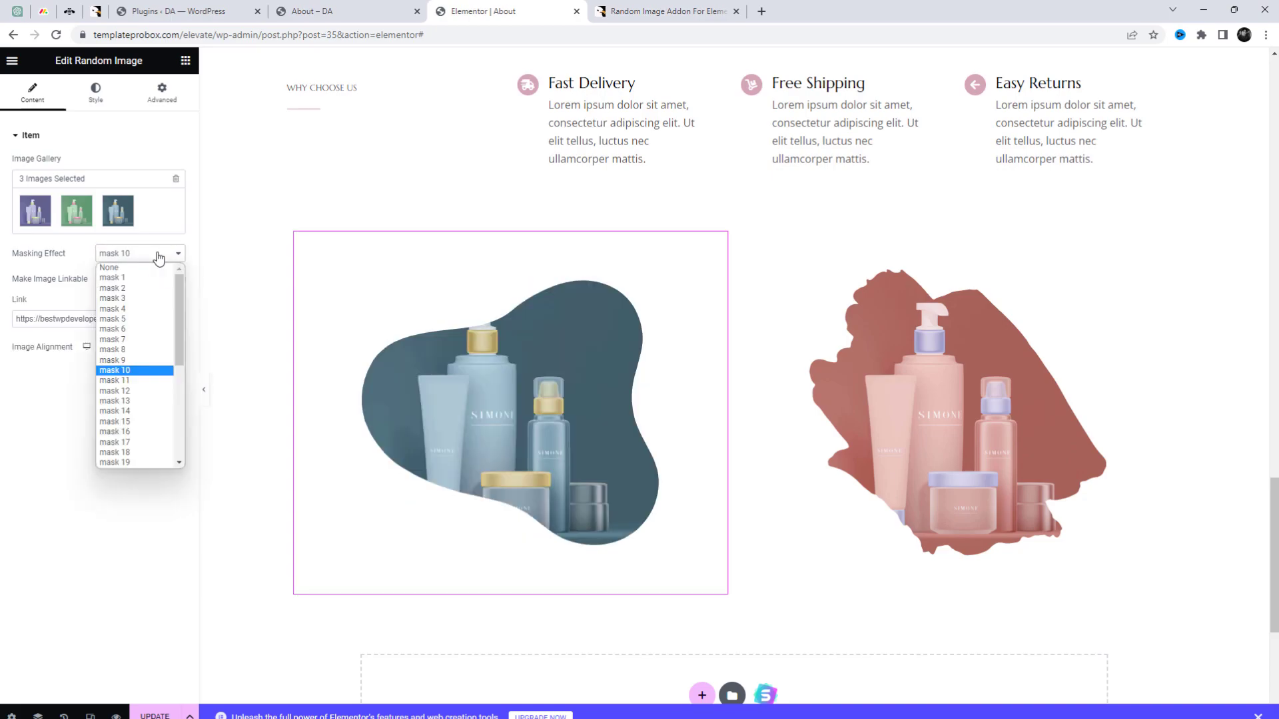
click(143, 443)
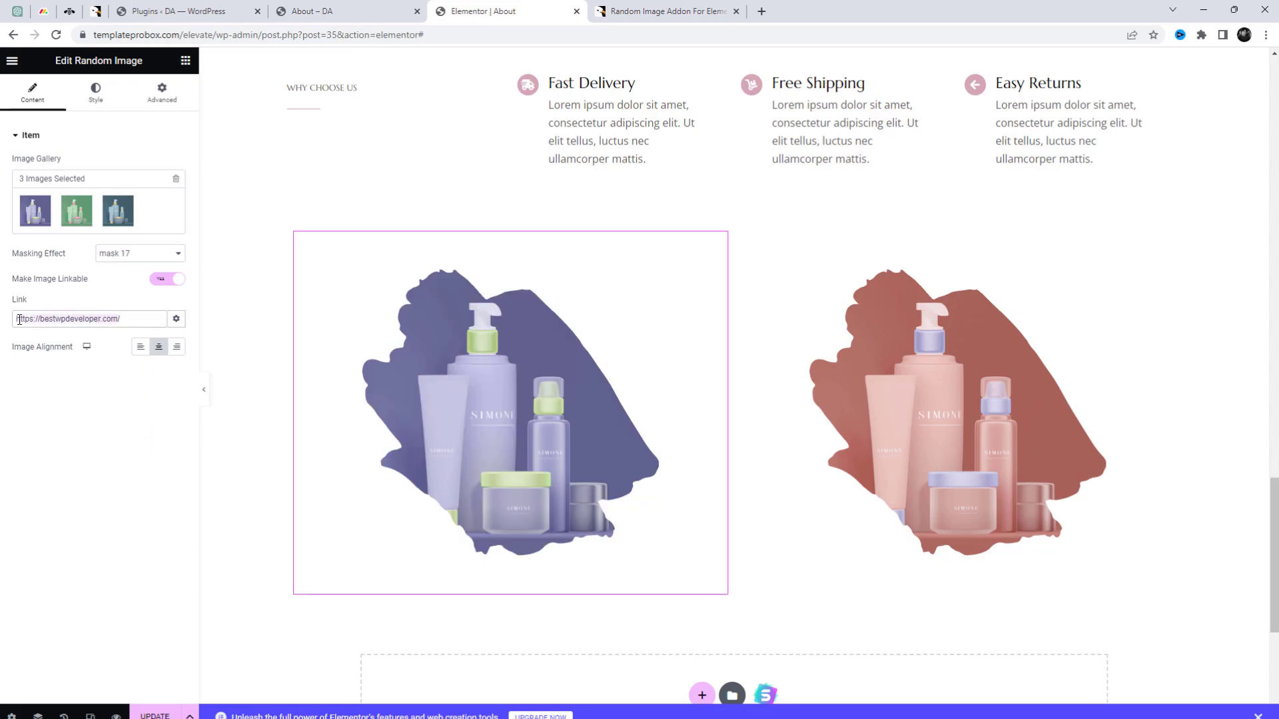
click(176, 319)
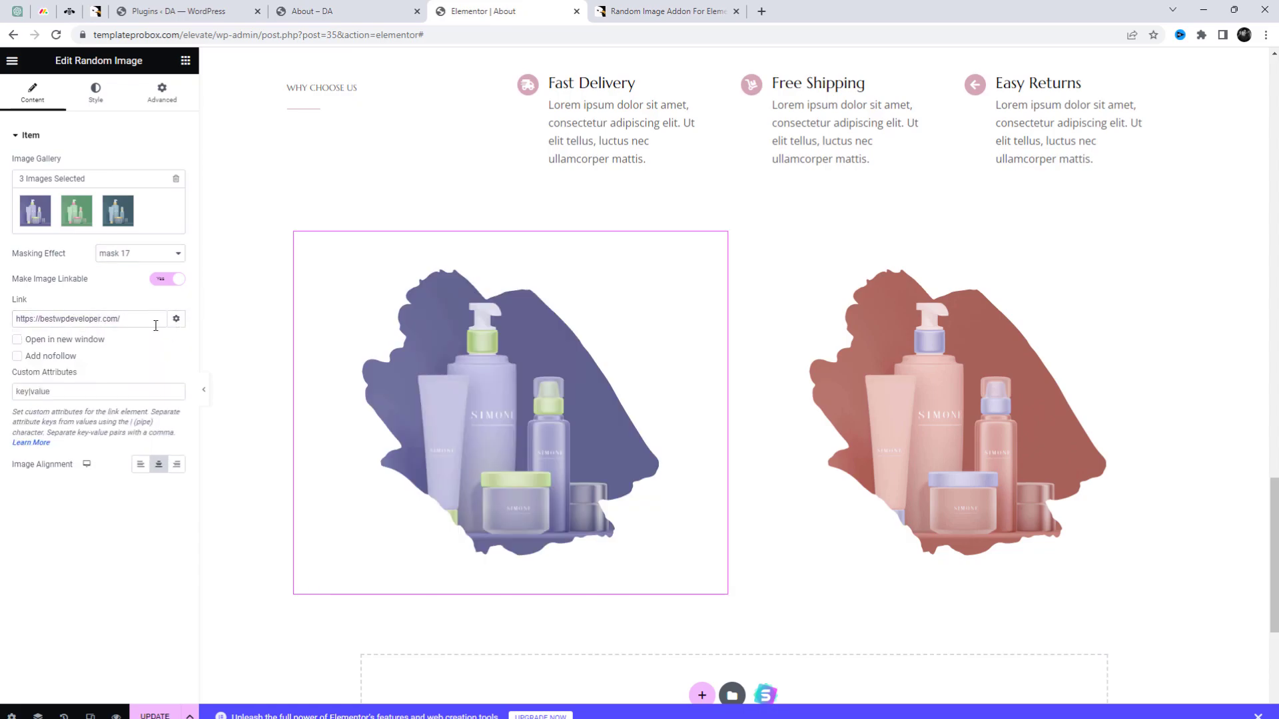
click(77, 342)
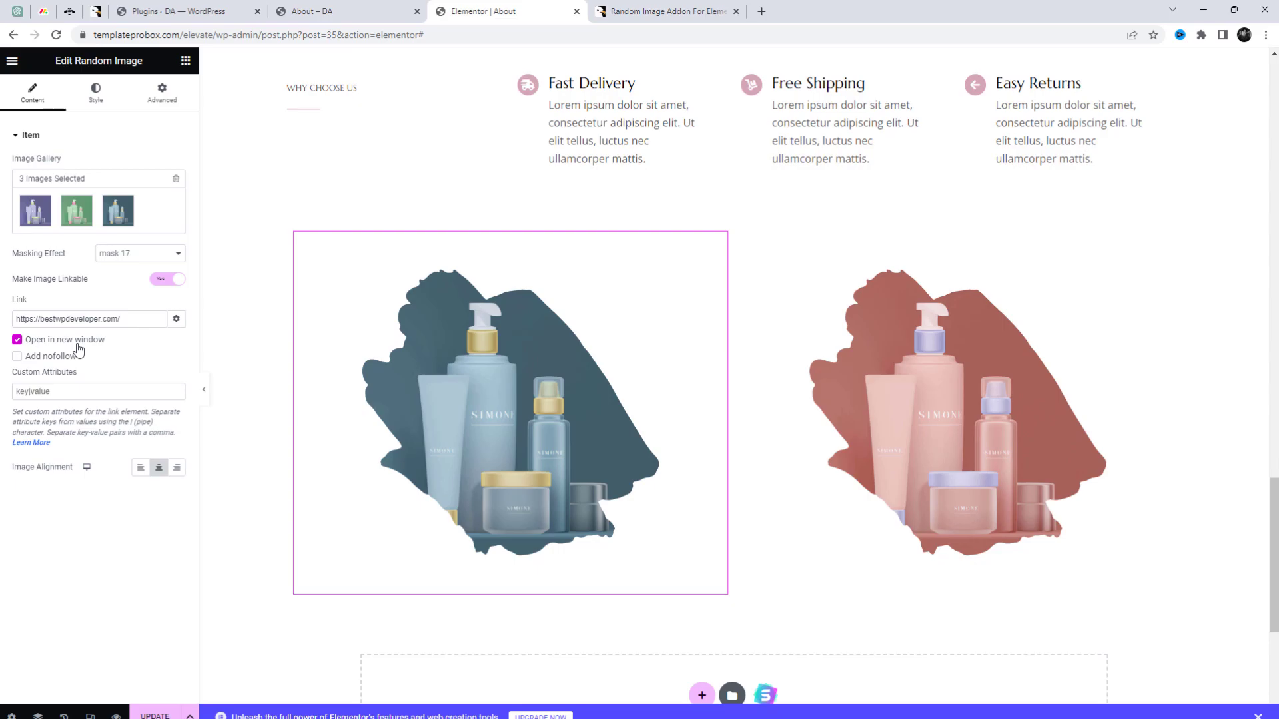
Make the second column's random image linkable and set its link to open in a new window
click(873, 389)
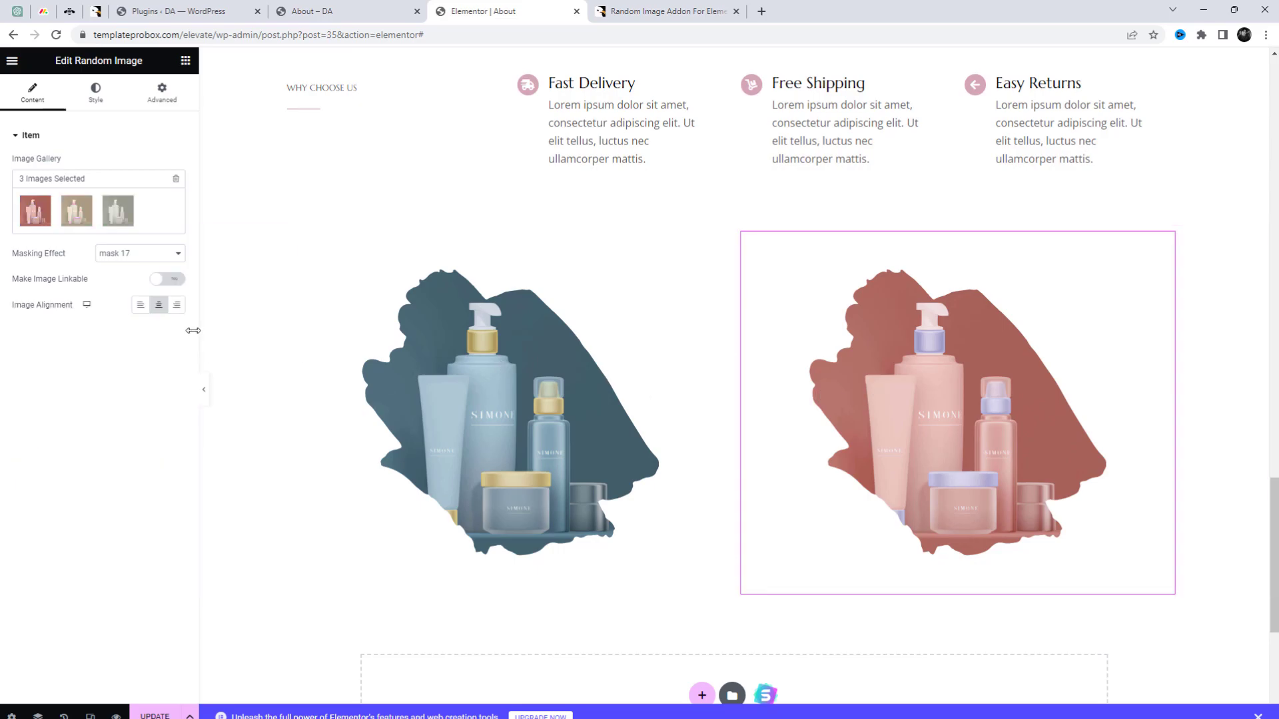
click(177, 281)
drag(117, 318, 20, 313)
click(176, 318)
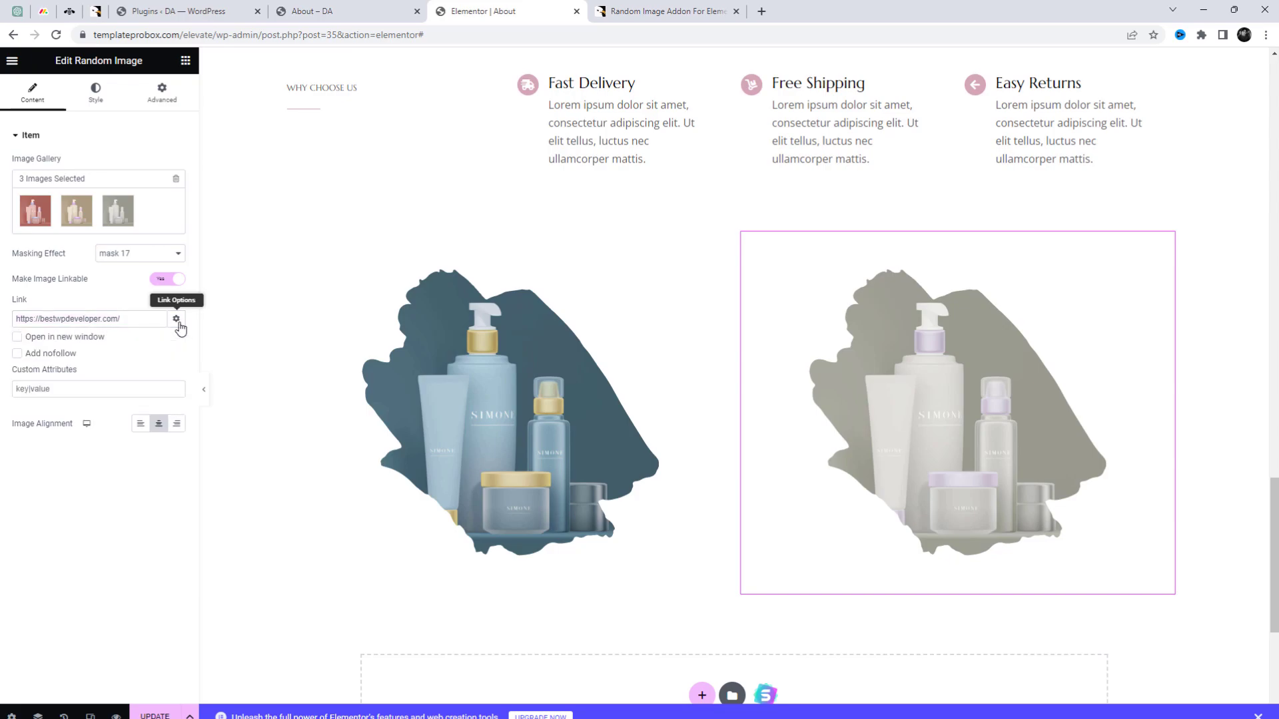
click(61, 344)
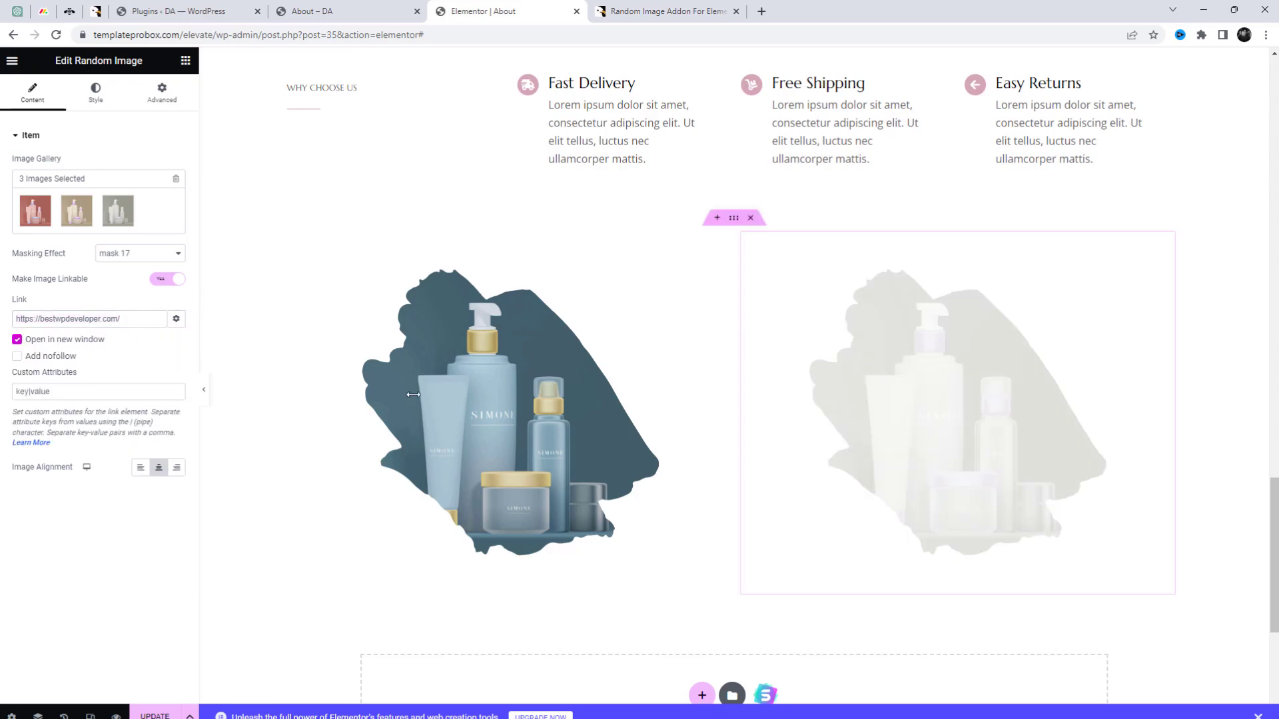
Change the masking effect of the second column's random image to mask 38
click(149, 253)
scroll(133, 400, down, 3)
click(131, 452)
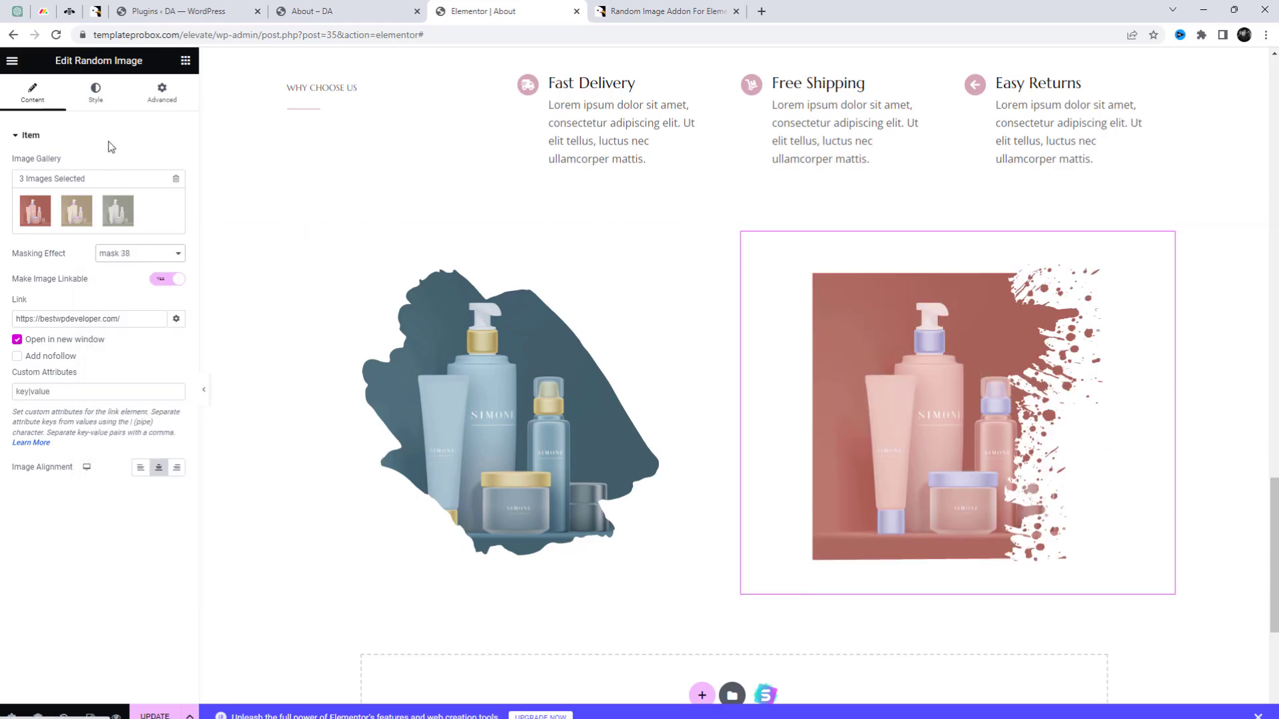
Size the second column's random image with a 570 px width, Aspect Ratio dimensions and the Cover image fit
click(96, 96)
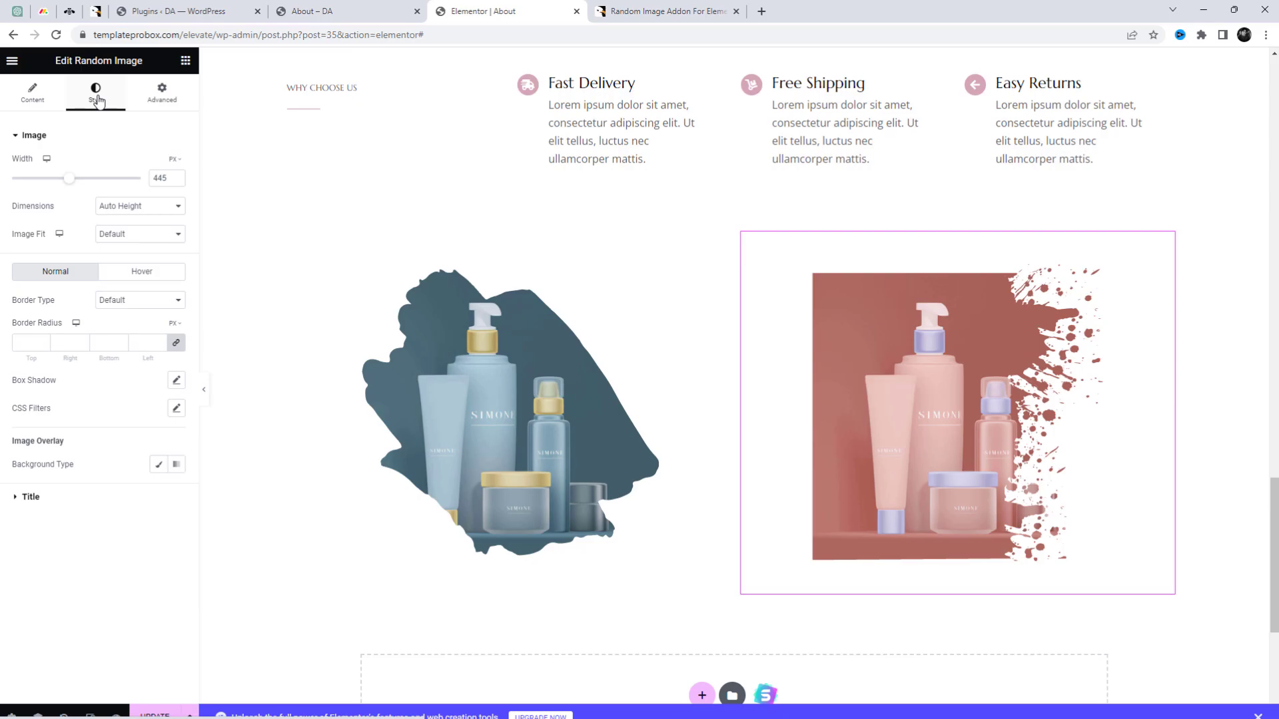
drag(73, 183, 86, 182)
click(138, 212)
click(138, 222)
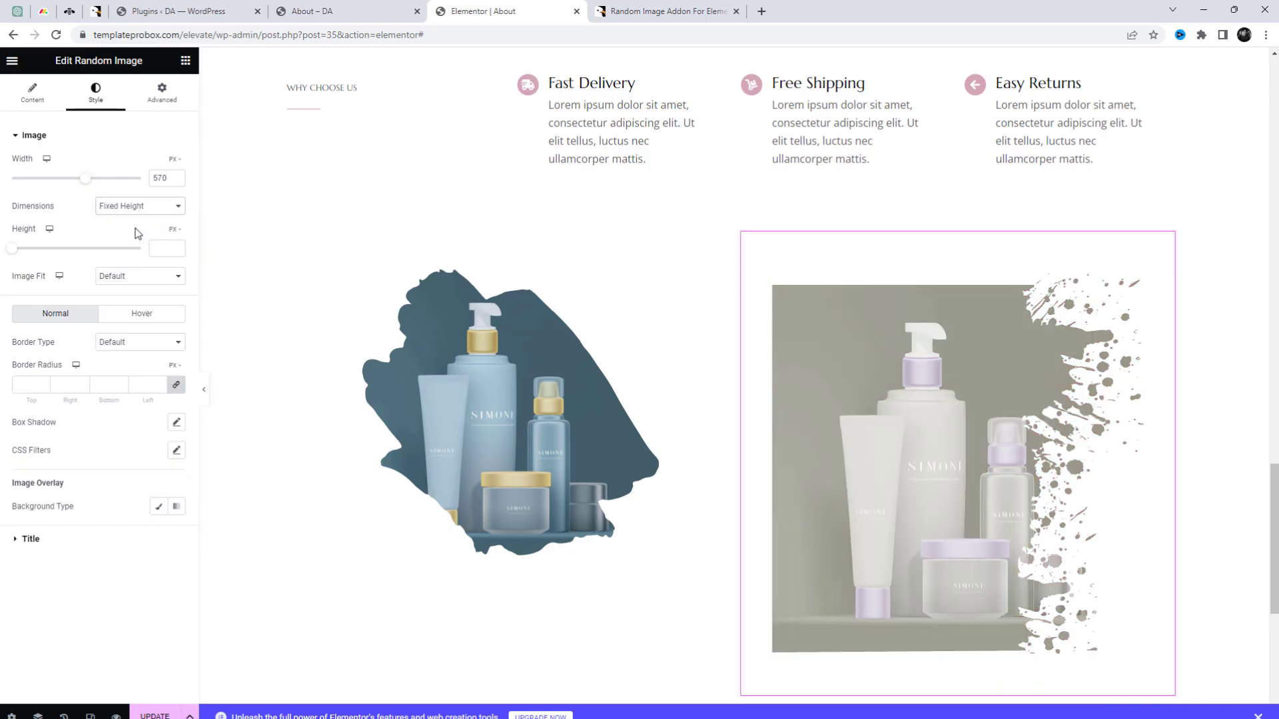
click(130, 207)
click(124, 245)
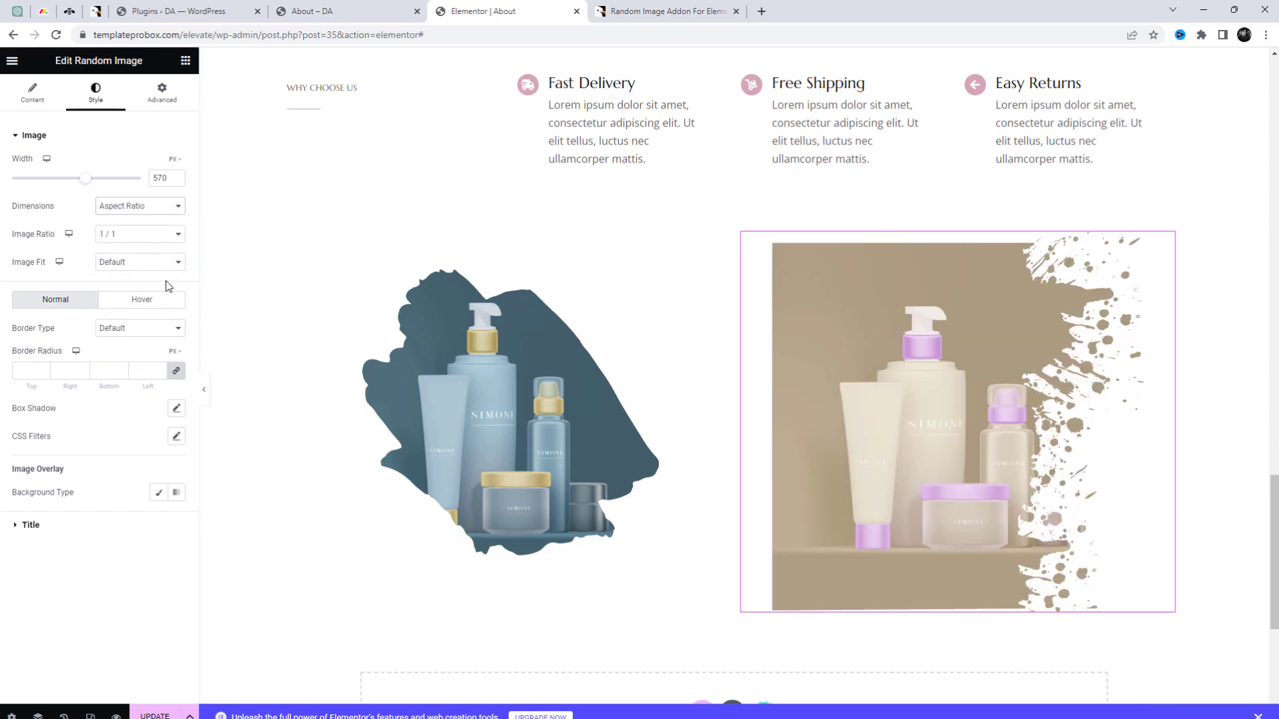
click(136, 266)
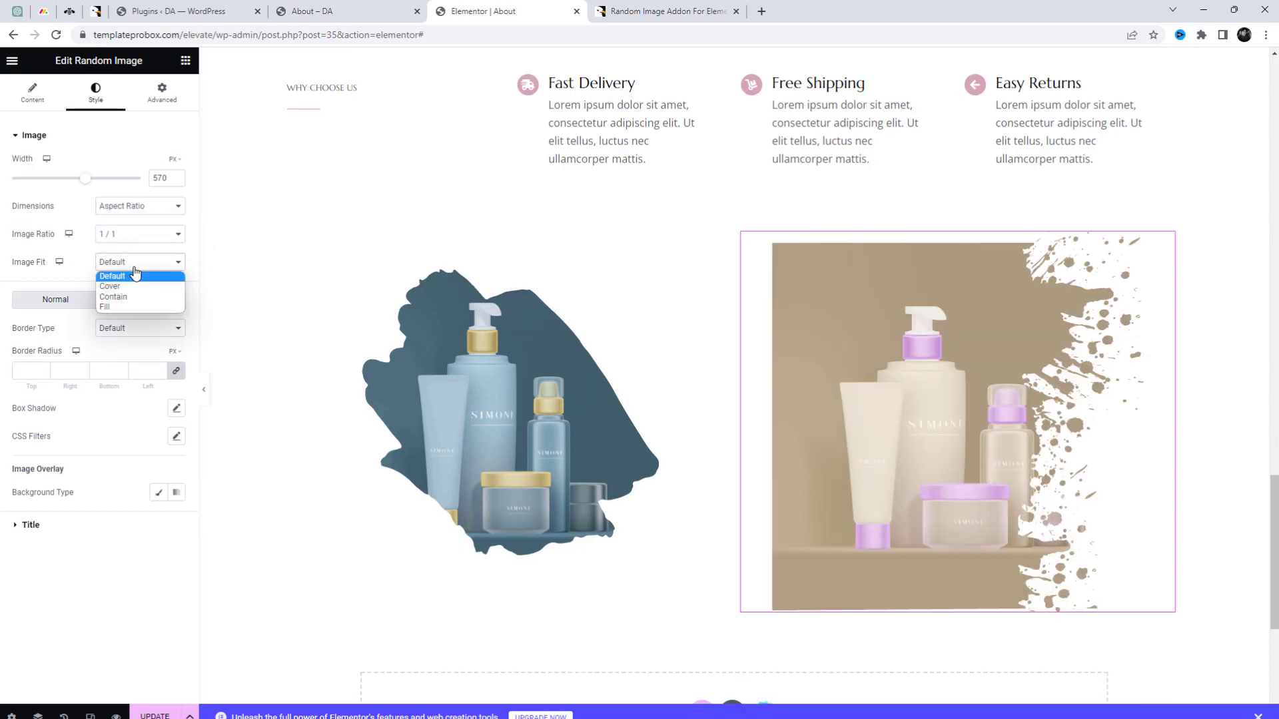
click(124, 287)
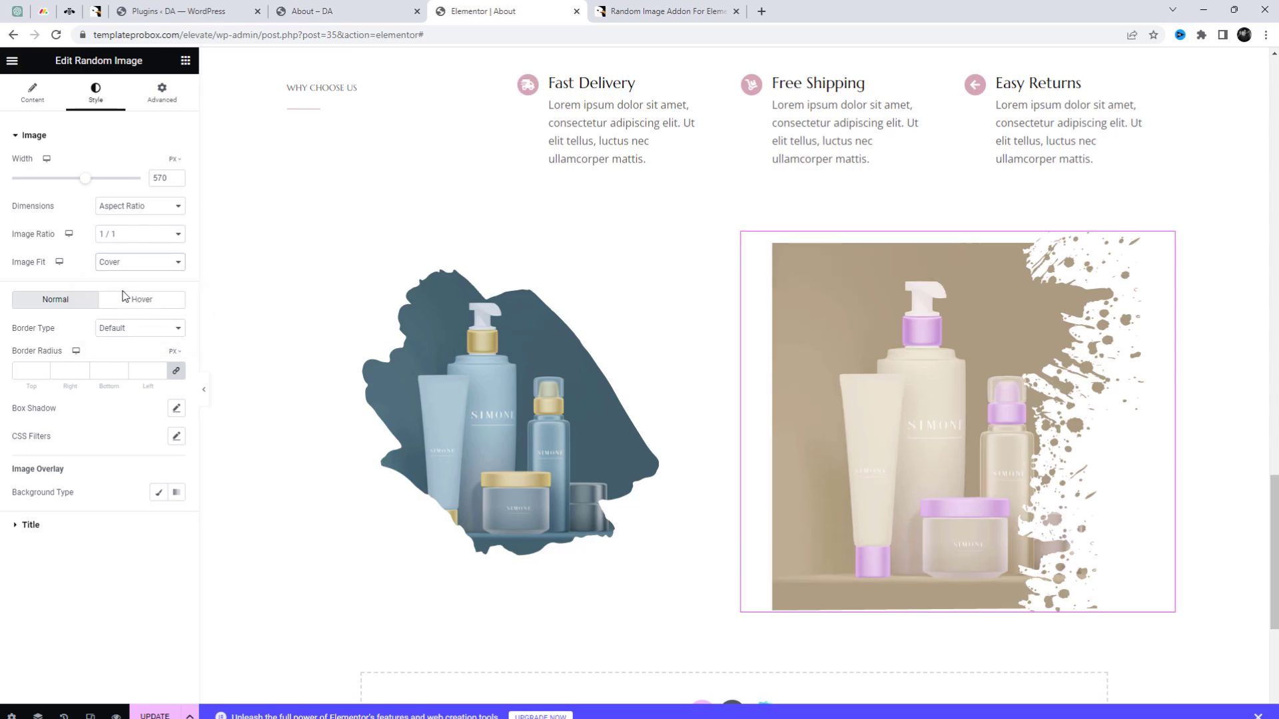
Try the image ratios 1/2, 3/4, 4/3 and 9/16 on the second column's image and return to 1/1
click(128, 237)
click(123, 261)
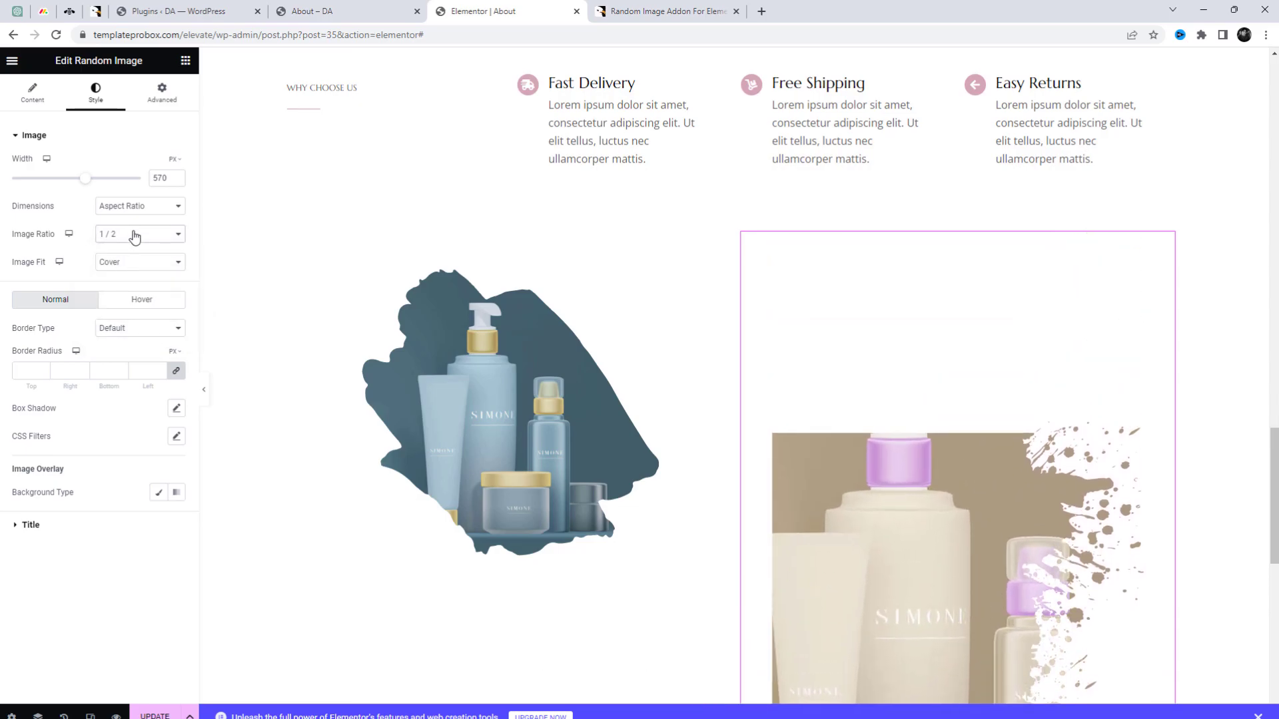
click(131, 235)
click(124, 280)
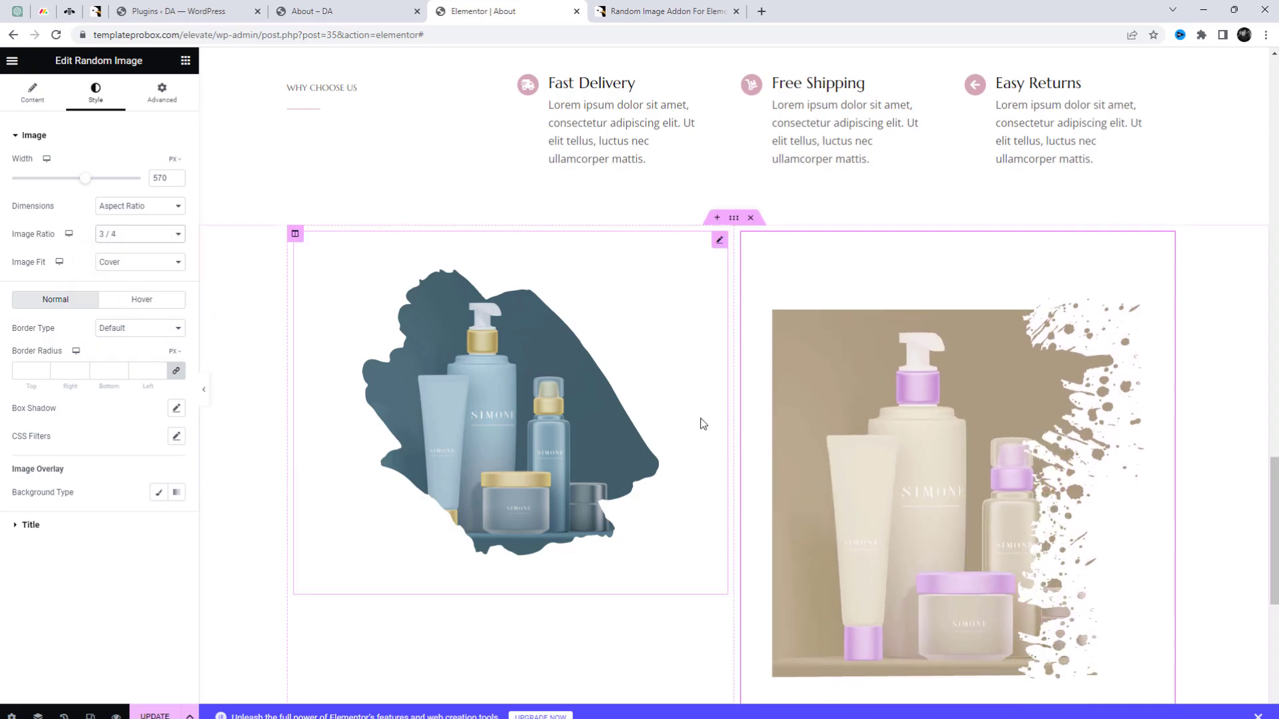
click(129, 238)
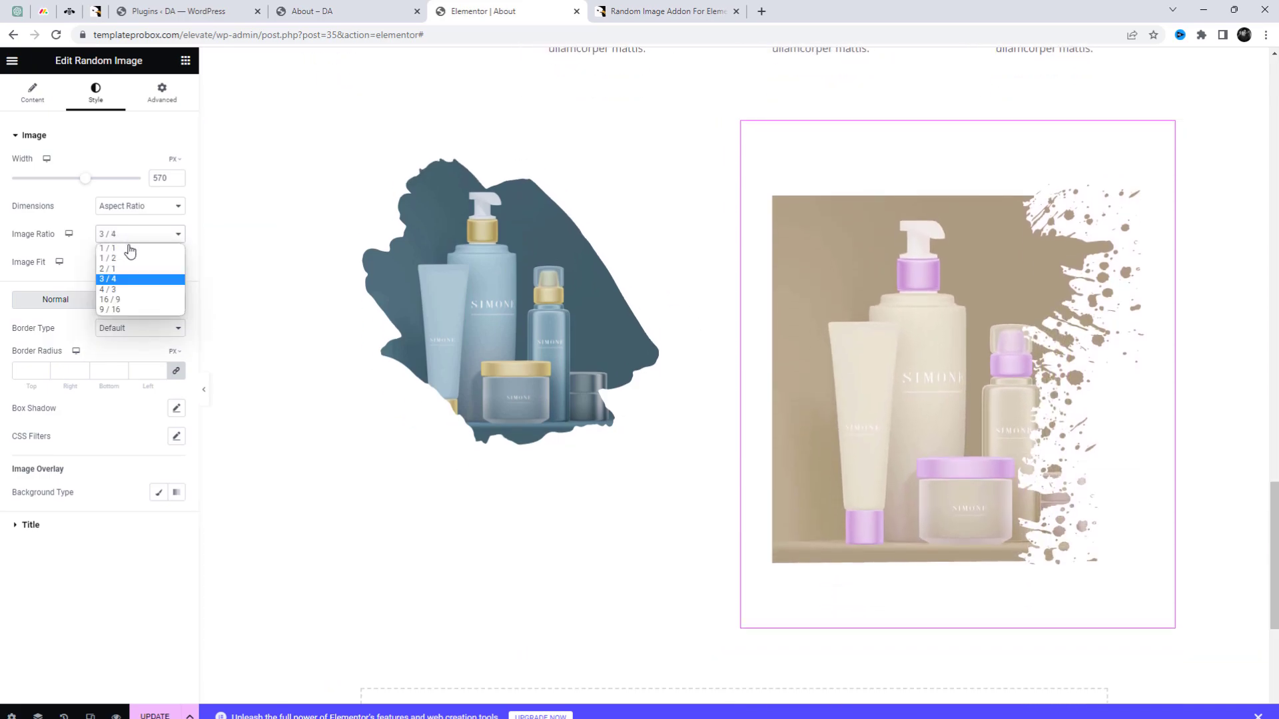
click(126, 290)
click(117, 235)
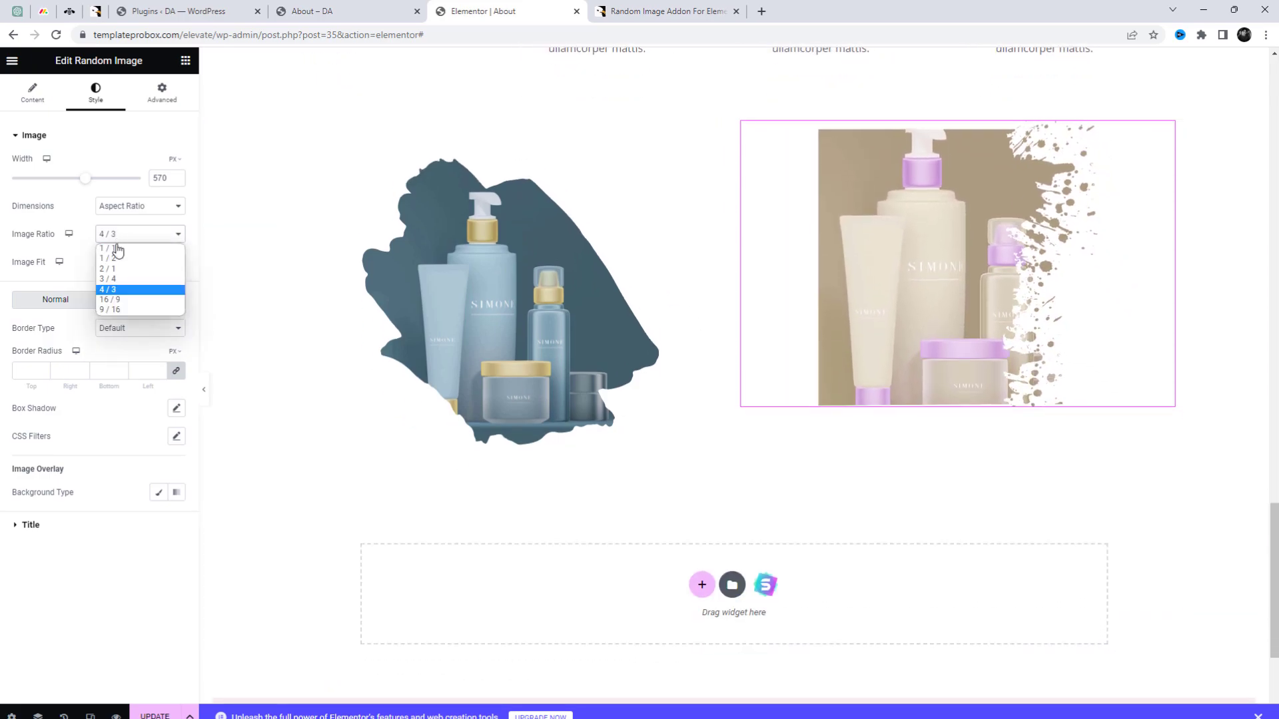
click(123, 318)
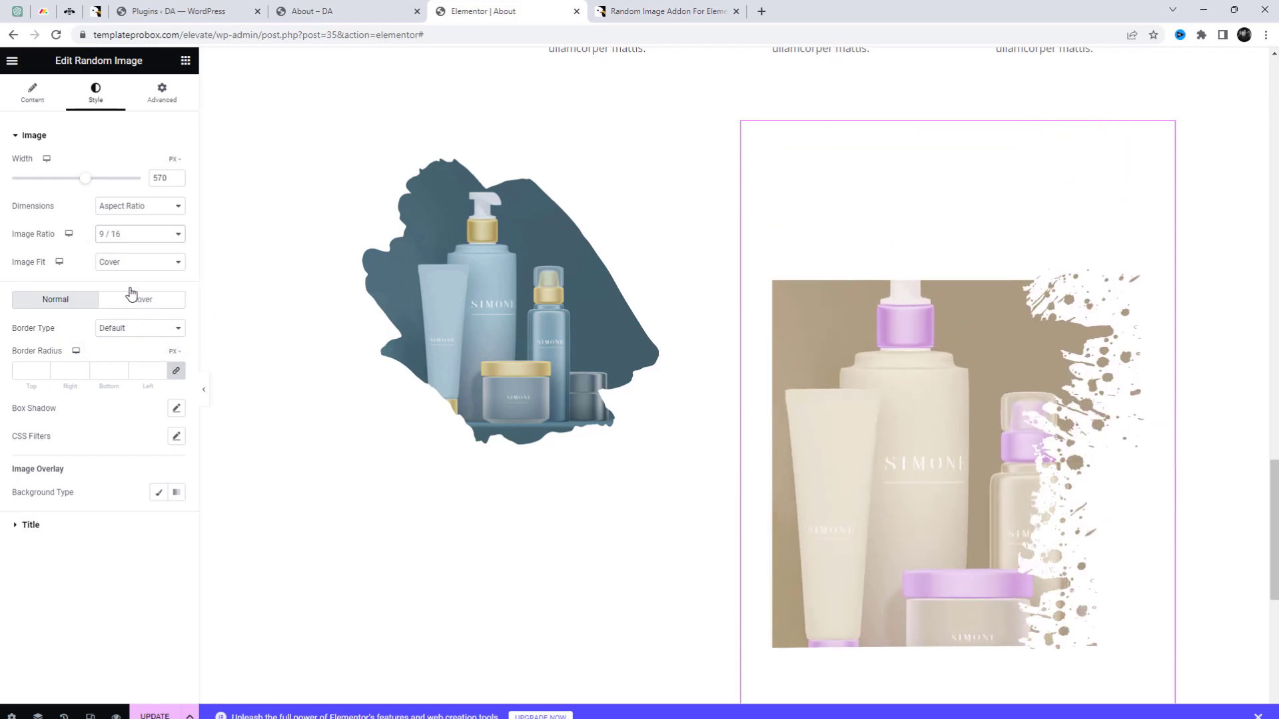
click(130, 238)
click(131, 251)
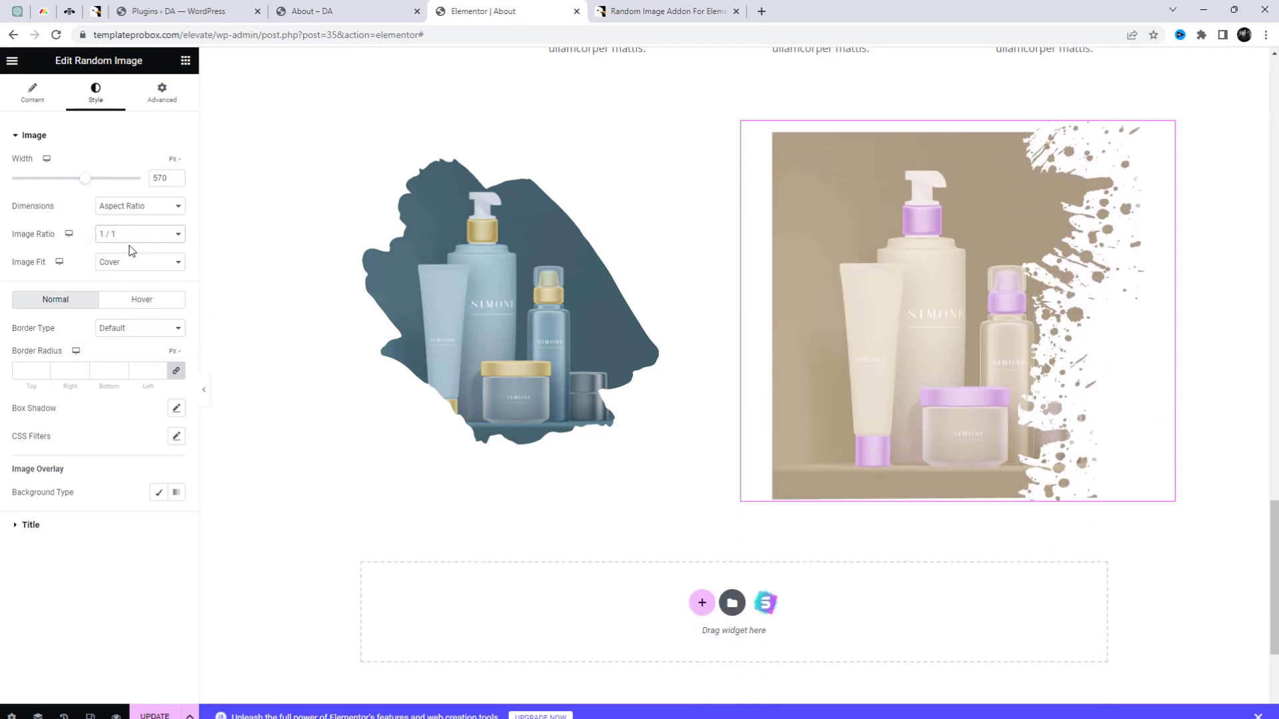
Turn the second column's random image greyscale by lowering the CSS filter saturation to its minimum
click(177, 436)
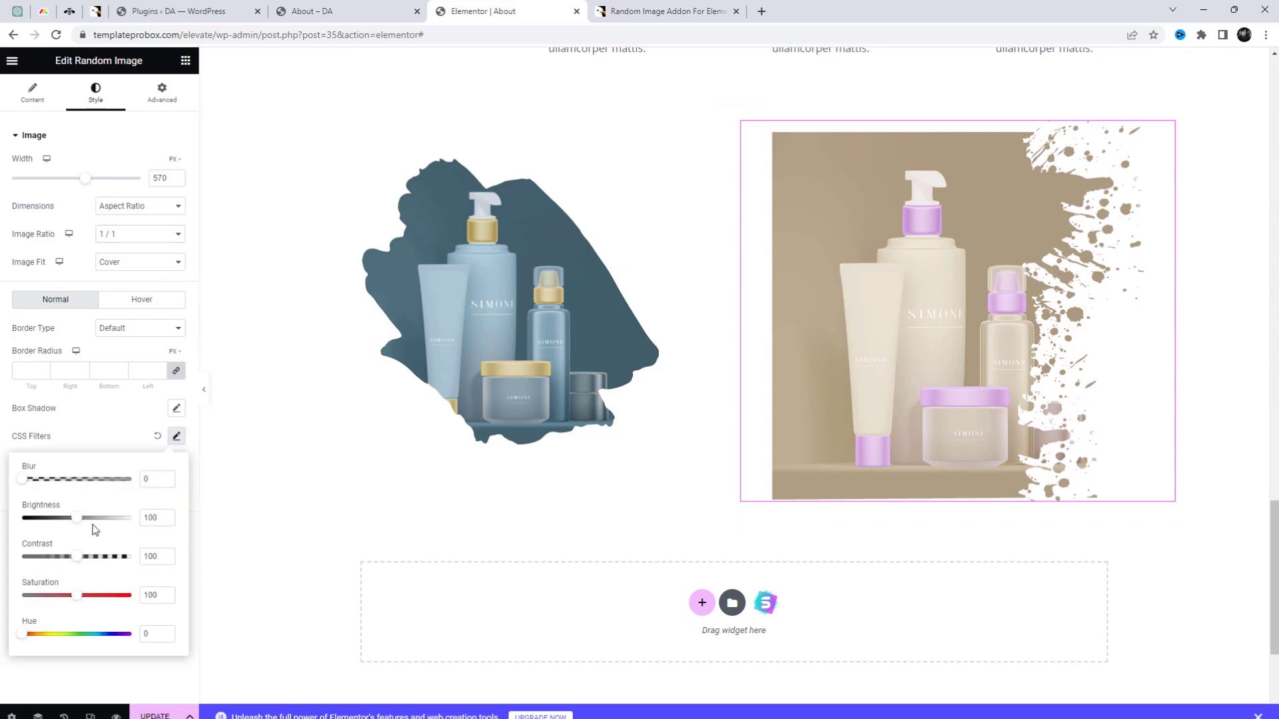
drag(76, 597, 2, 597)
click(2, 598)
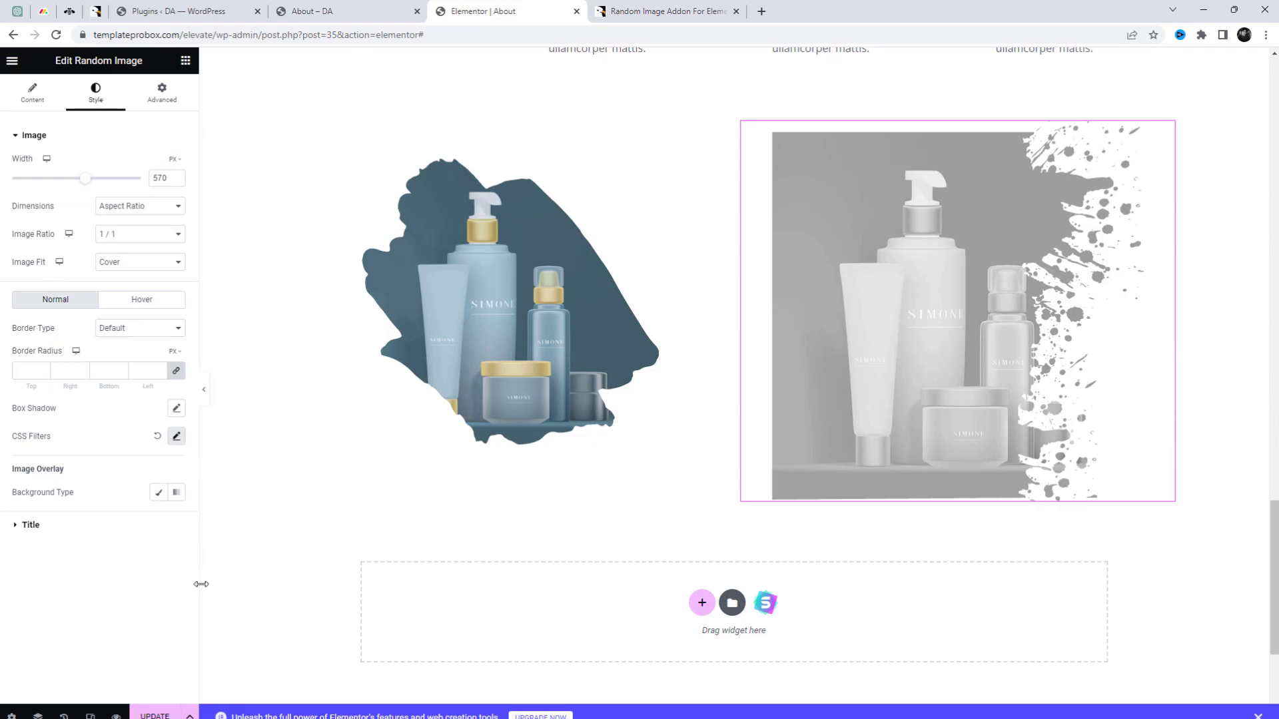
Save the page changes and reload the live About page to check the updated random images
click(157, 713)
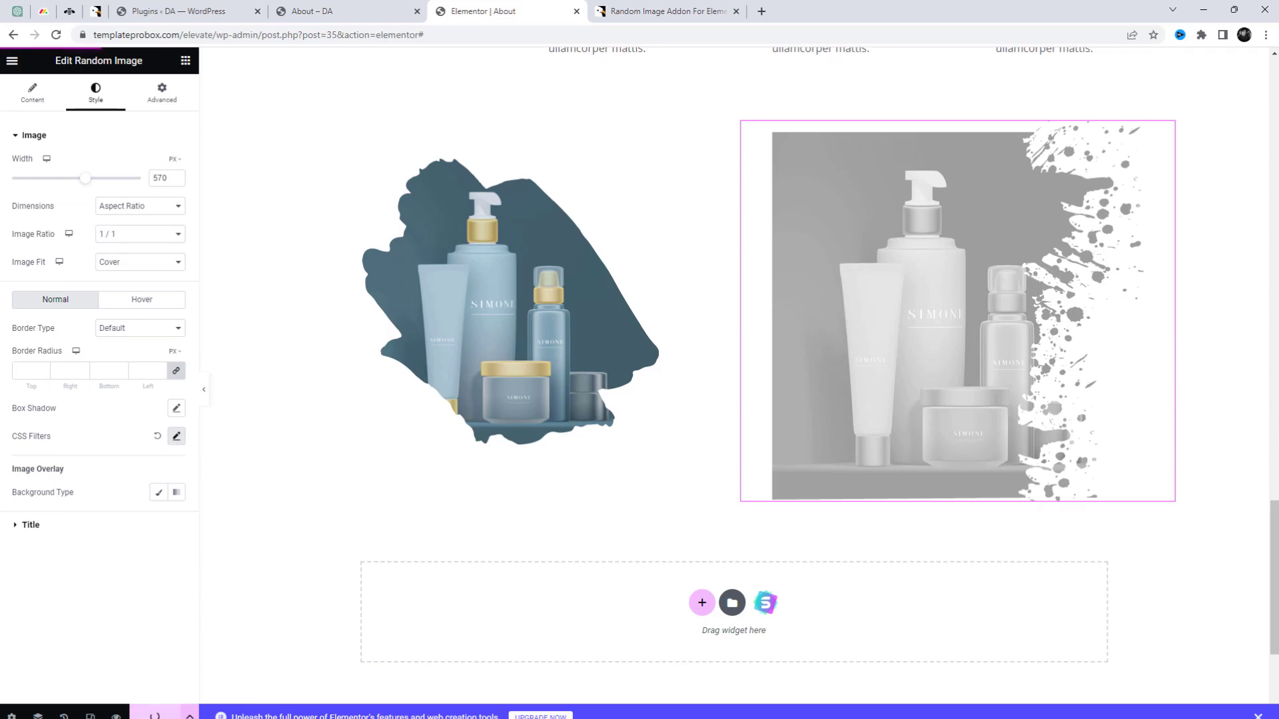
click(337, 15)
click(387, 34)
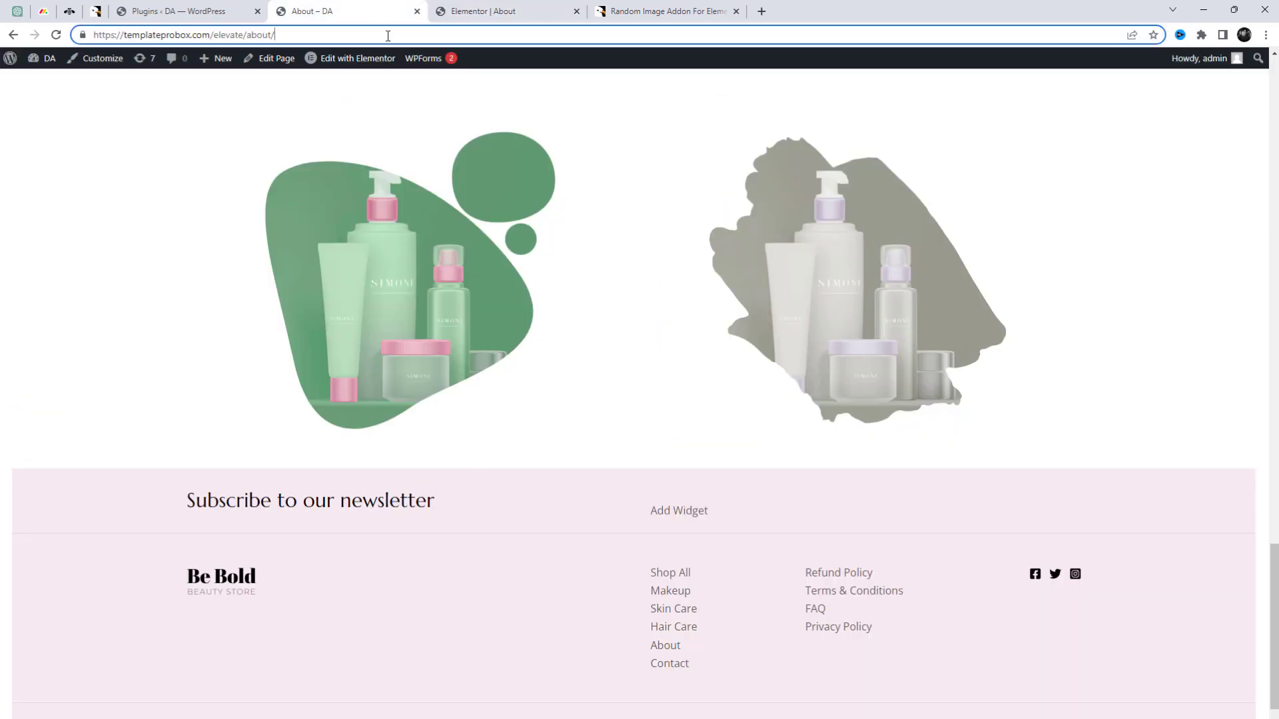